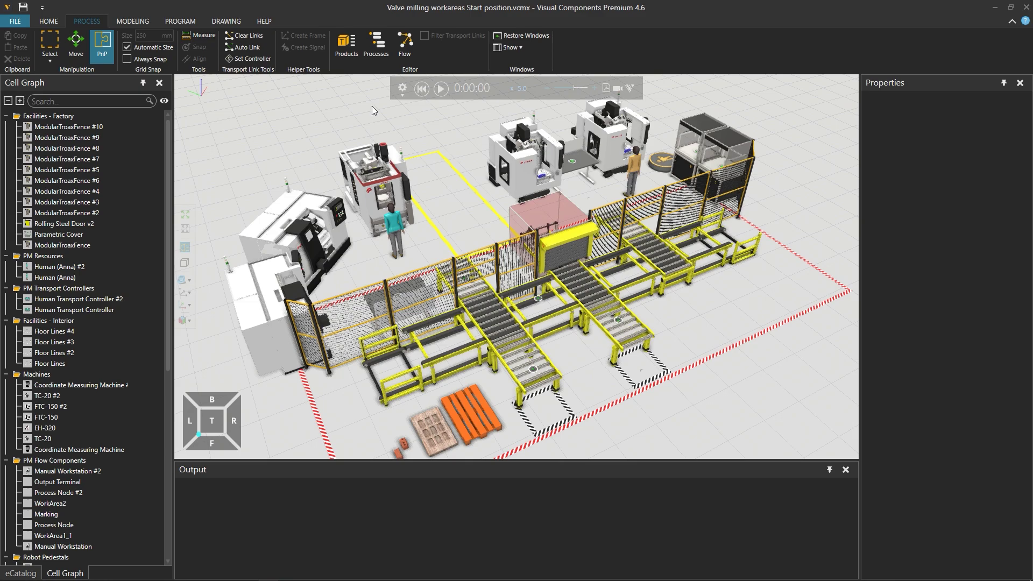
Display the process flow of the Valve product and switch to the saved view View2.
click(404, 45)
click(191, 322)
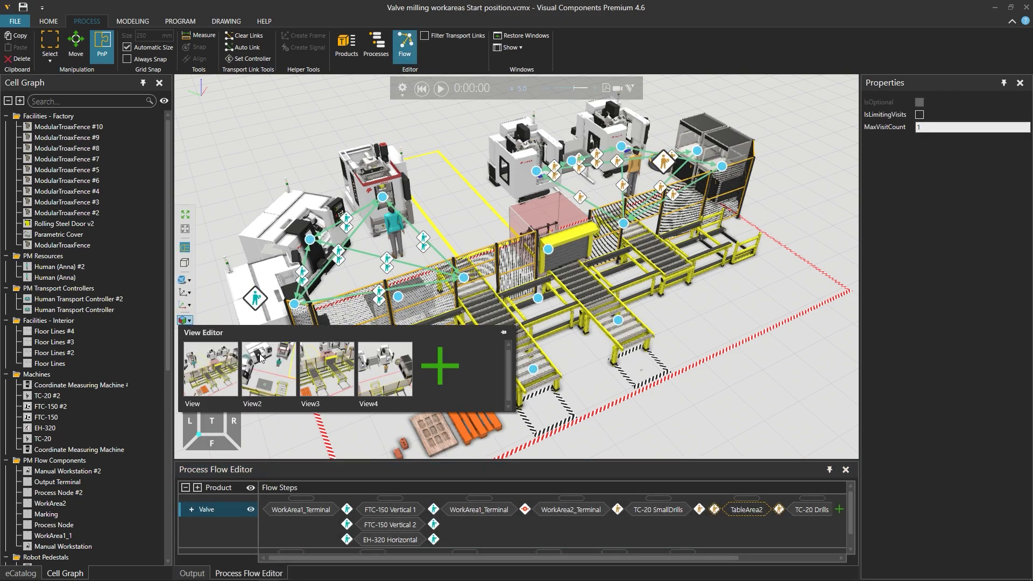
click(268, 369)
click(480, 251)
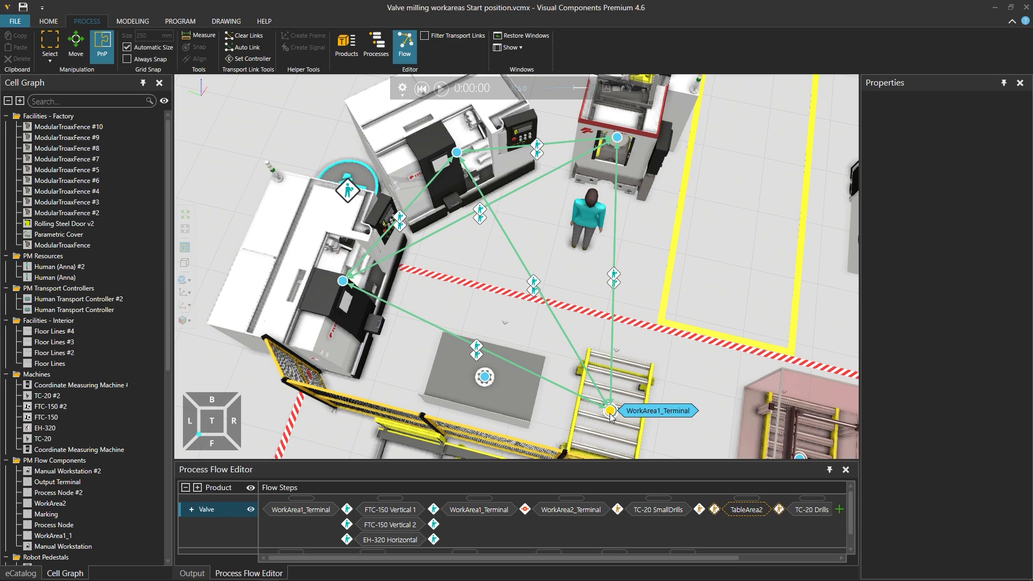
Select the FTC-150/EH-320 step group of the Valve flow, run the simulation until a machined valve returns to WorkArea1, and pause with that block selected.
click(390, 496)
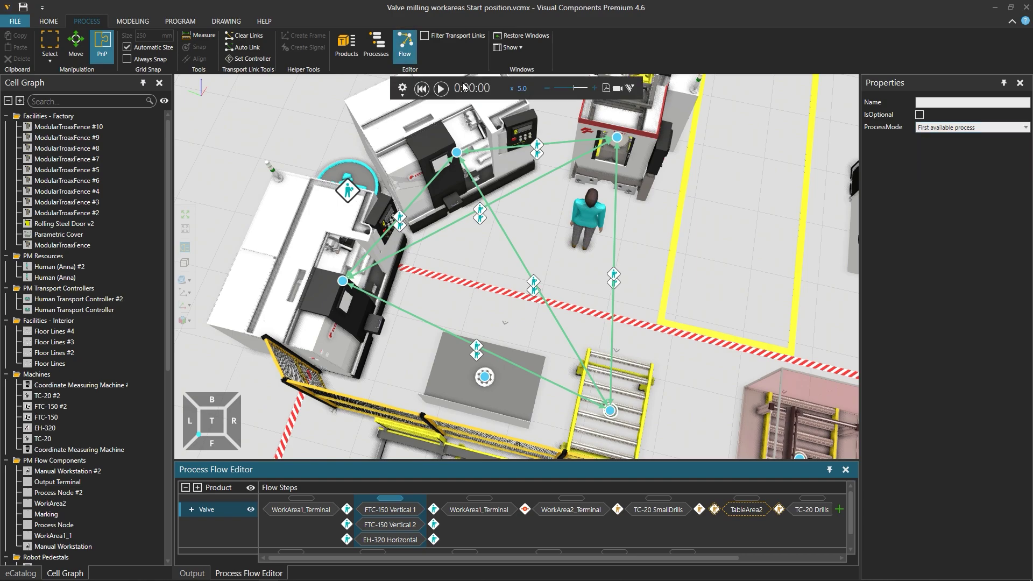
click(441, 90)
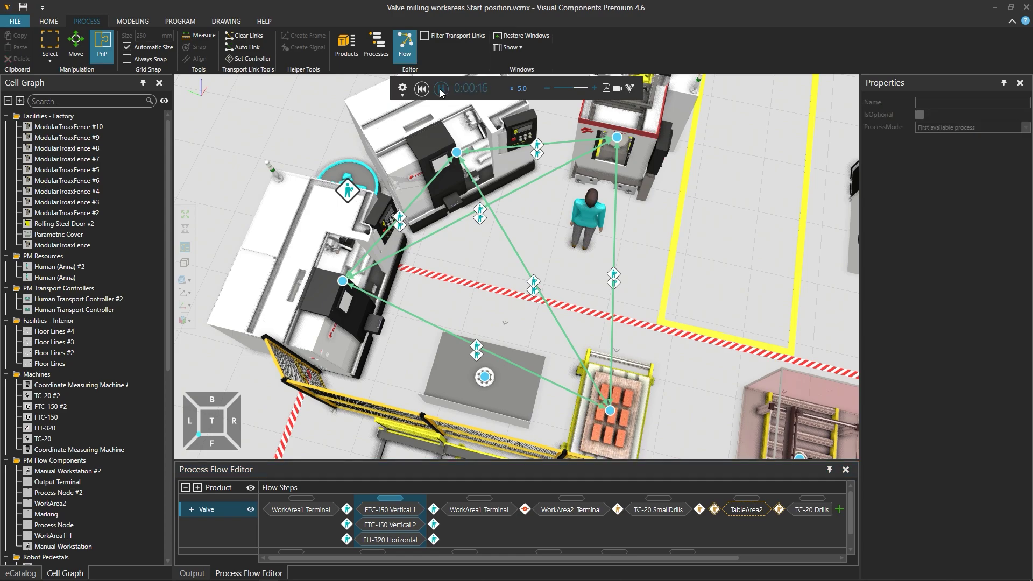
click(618, 366)
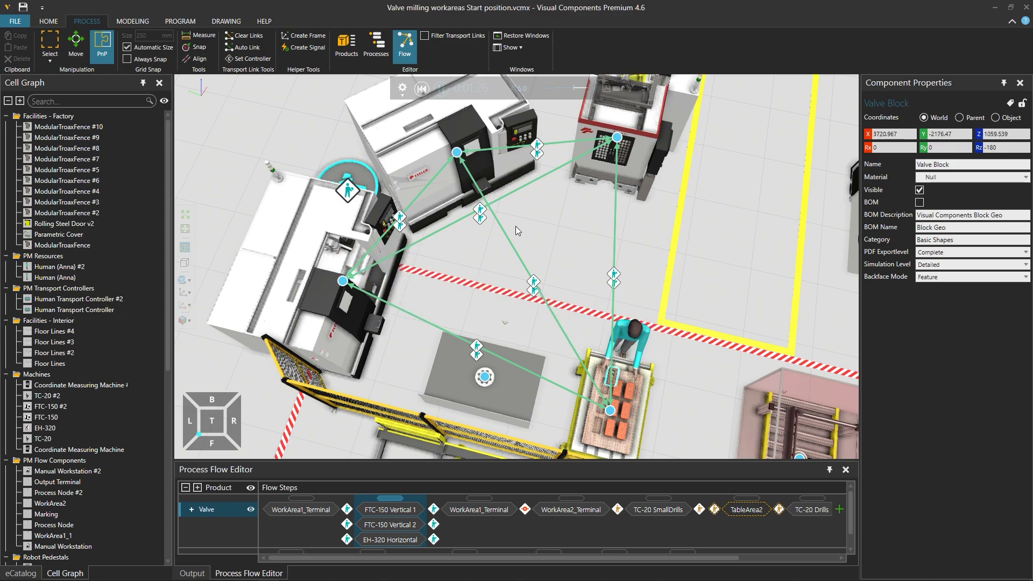
click(440, 89)
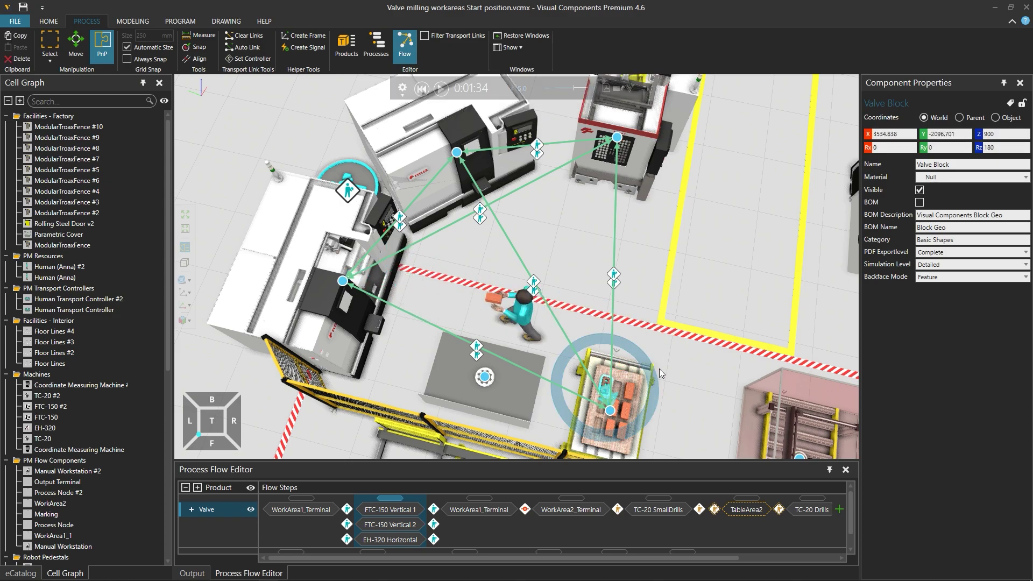
Examine the machined Valve Block on the pallet up close, restore the machine-area view, and reset the simulation.
scroll(630, 399, up, 2)
scroll(630, 396, up, 5)
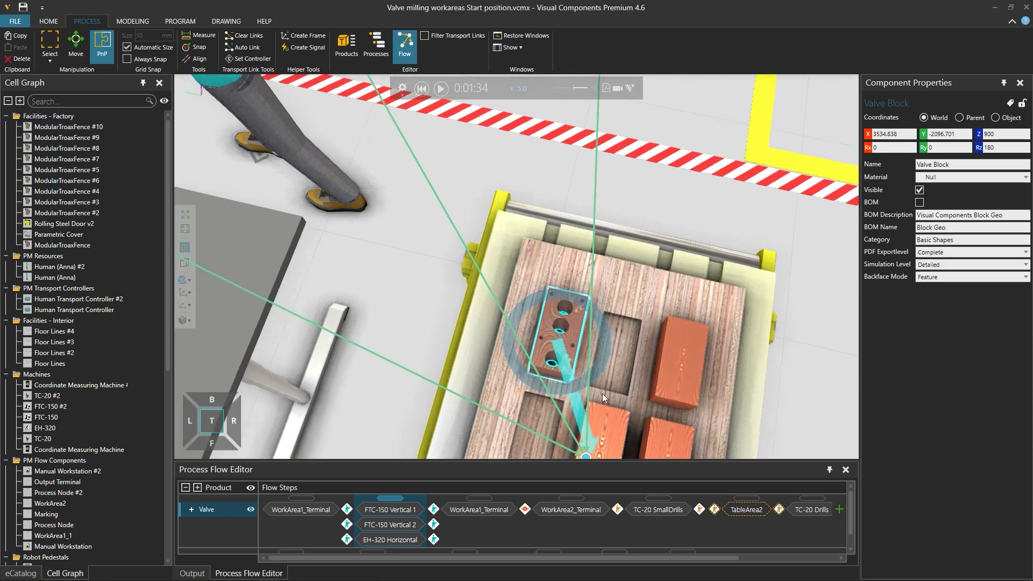
right_drag(590, 364, 502, 348)
scroll(502, 350, up, 1)
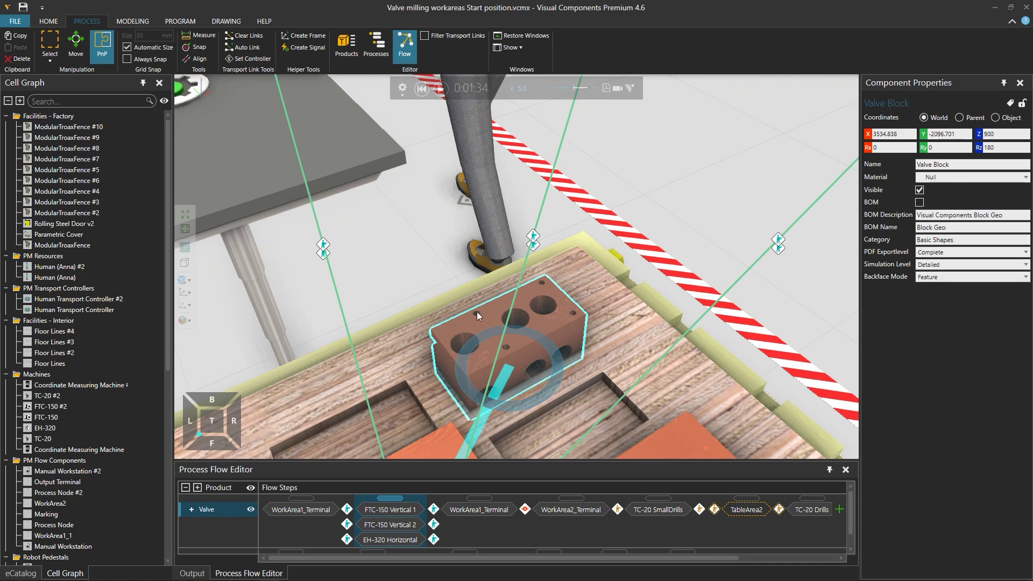
scroll(546, 310, down, 5)
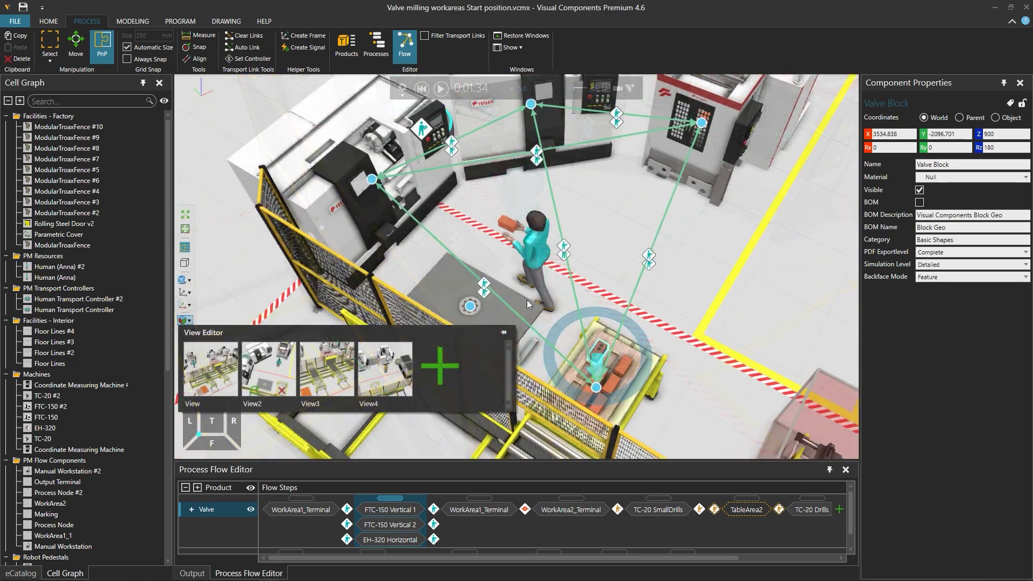
right_drag(527, 299, 553, 230)
click(553, 230)
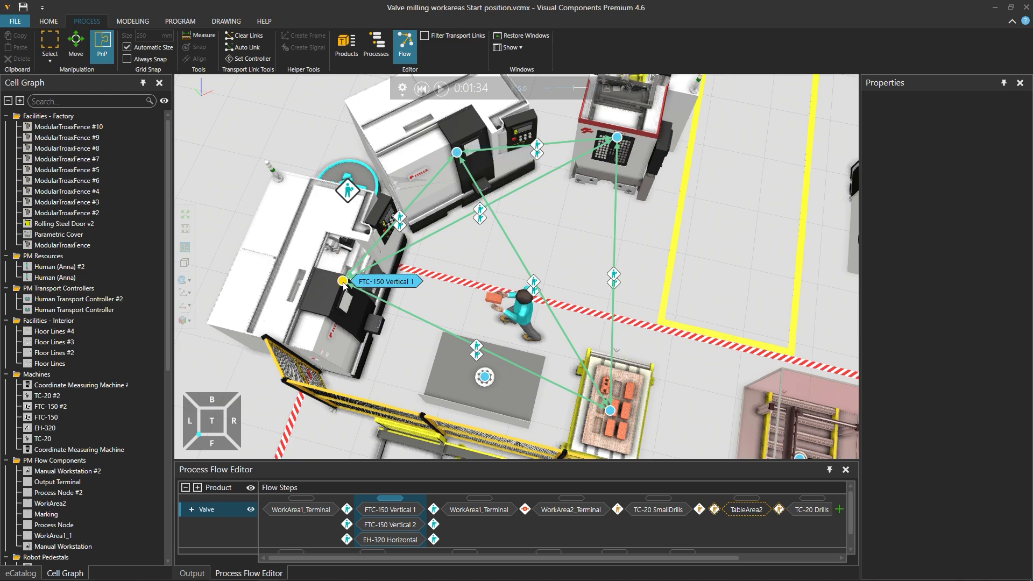
click(421, 89)
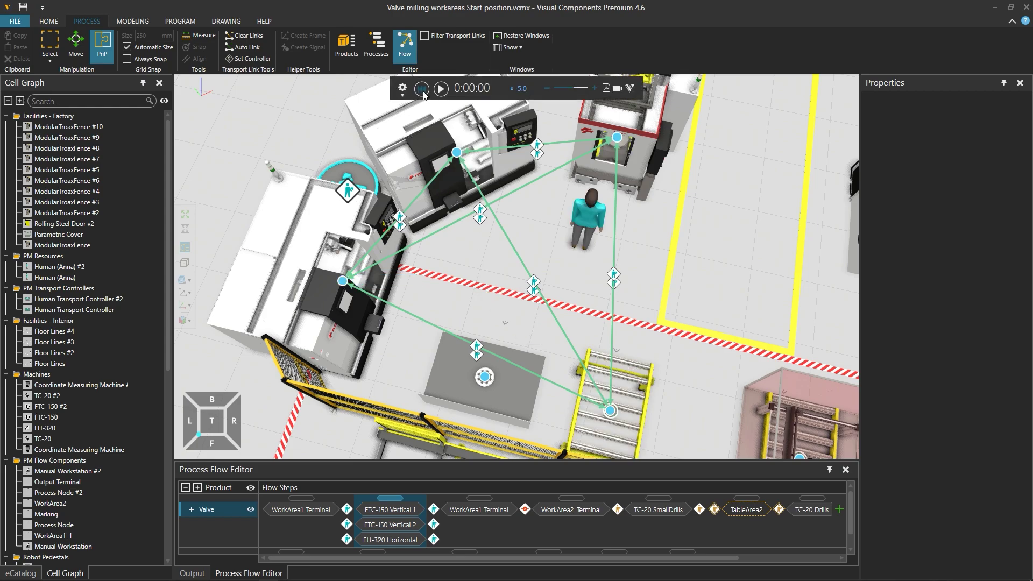
Set the ProcessMode of the FTC-150/EH-320 step group to All processes in any order.
click(397, 502)
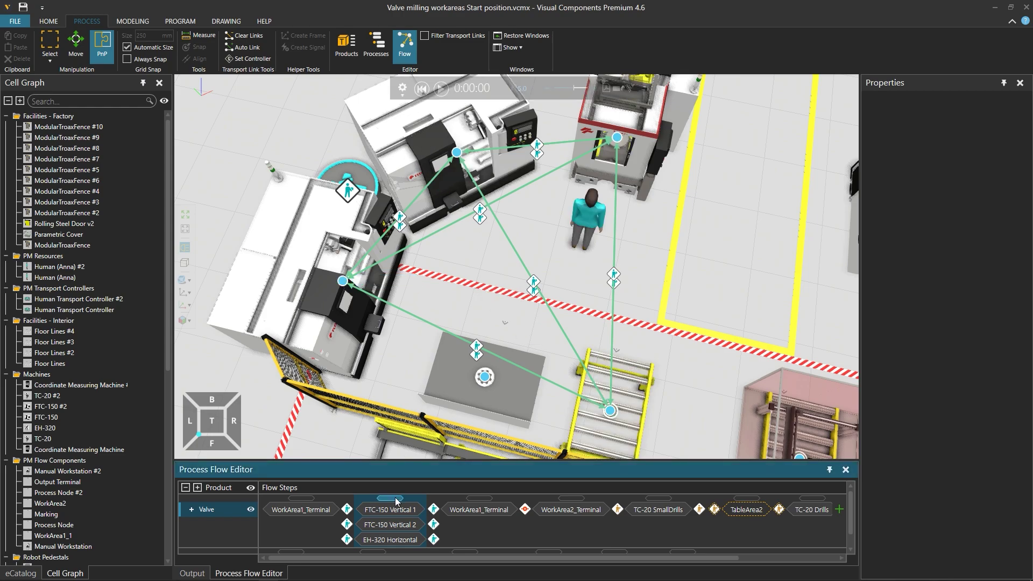
click(474, 499)
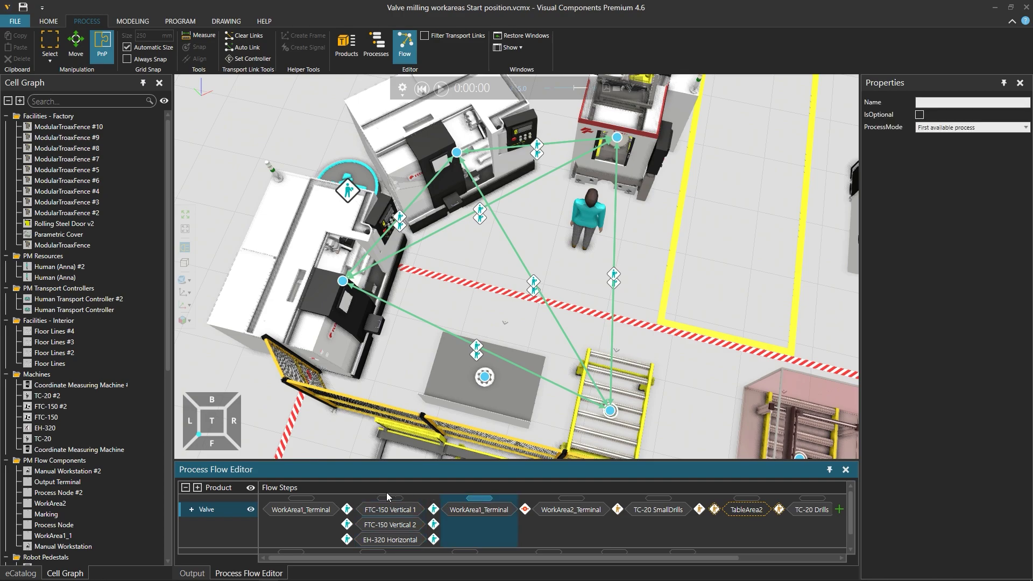
click(396, 500)
click(959, 127)
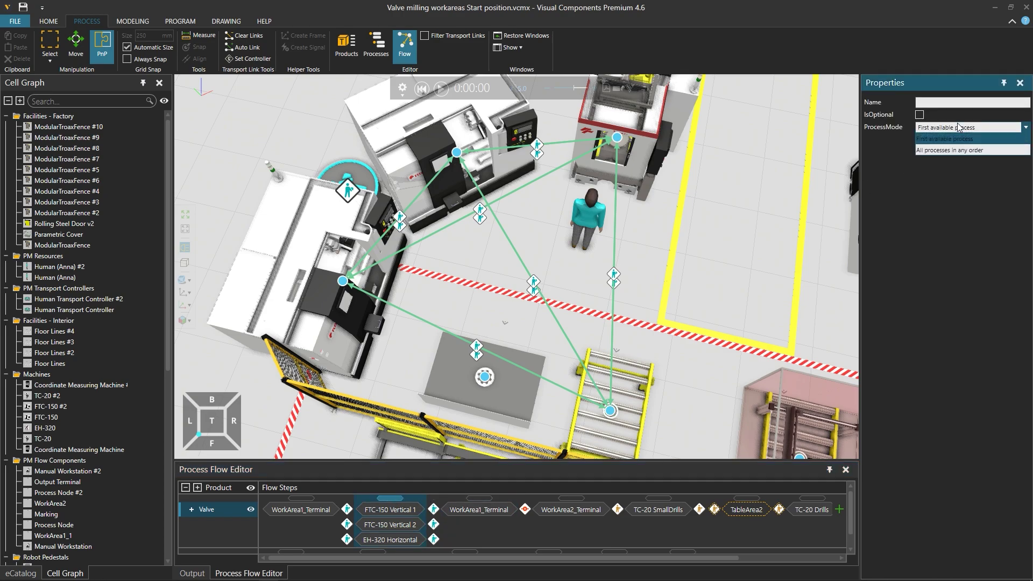
click(949, 151)
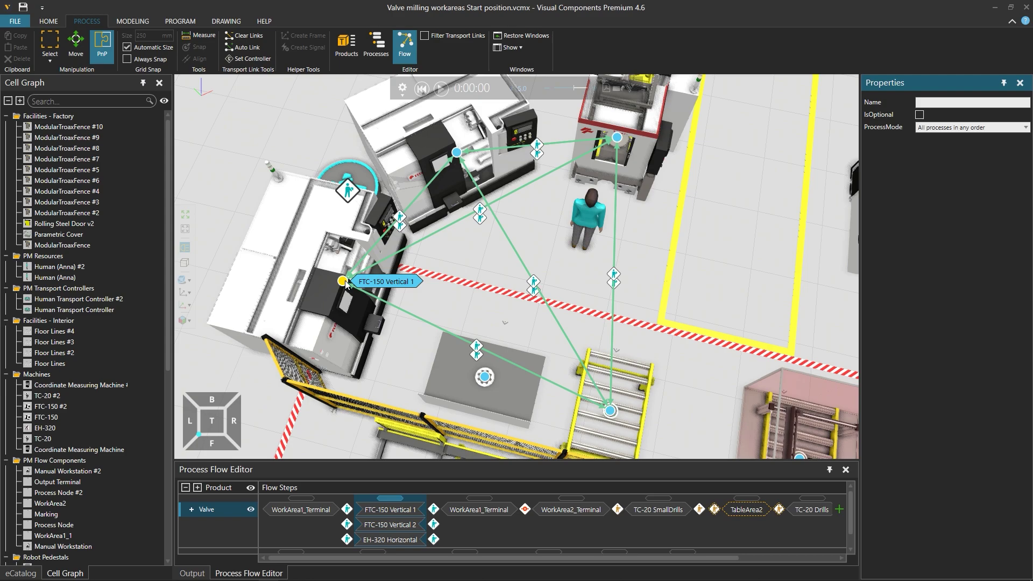
Run the simulation with pauses, select the Valve Block carried by the worker, and follow it through the three machines.
click(441, 90)
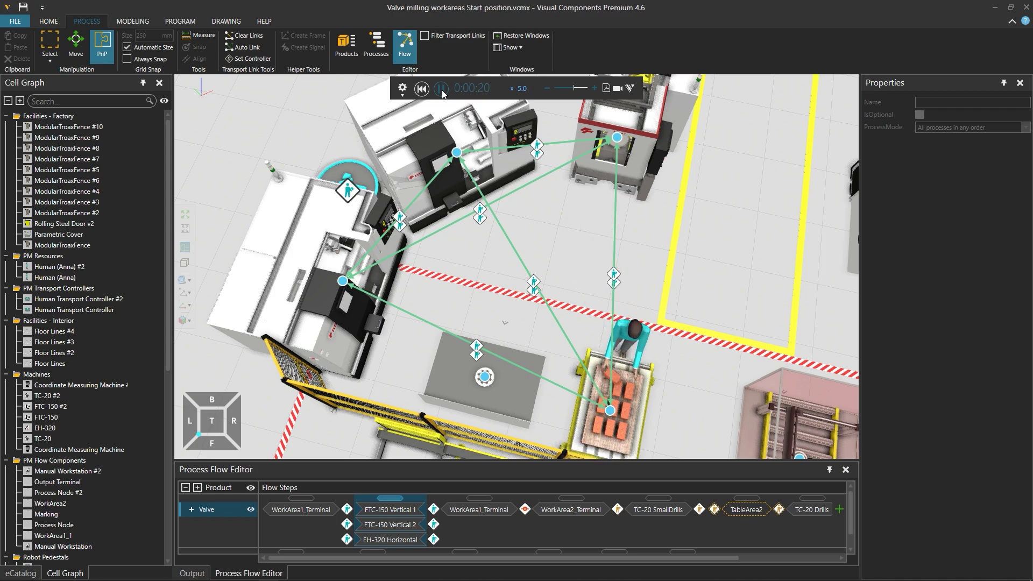
click(441, 90)
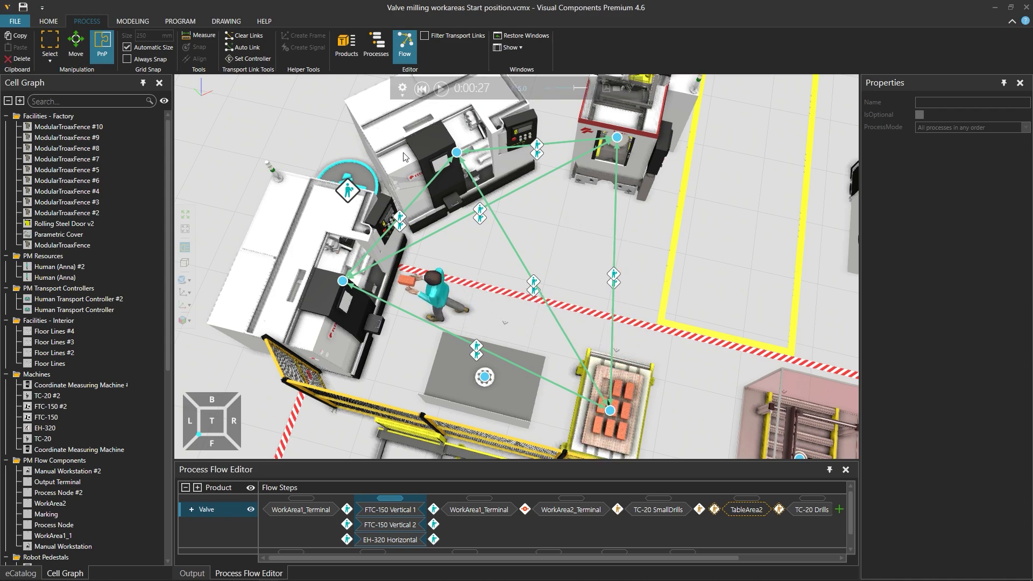
click(405, 279)
click(441, 89)
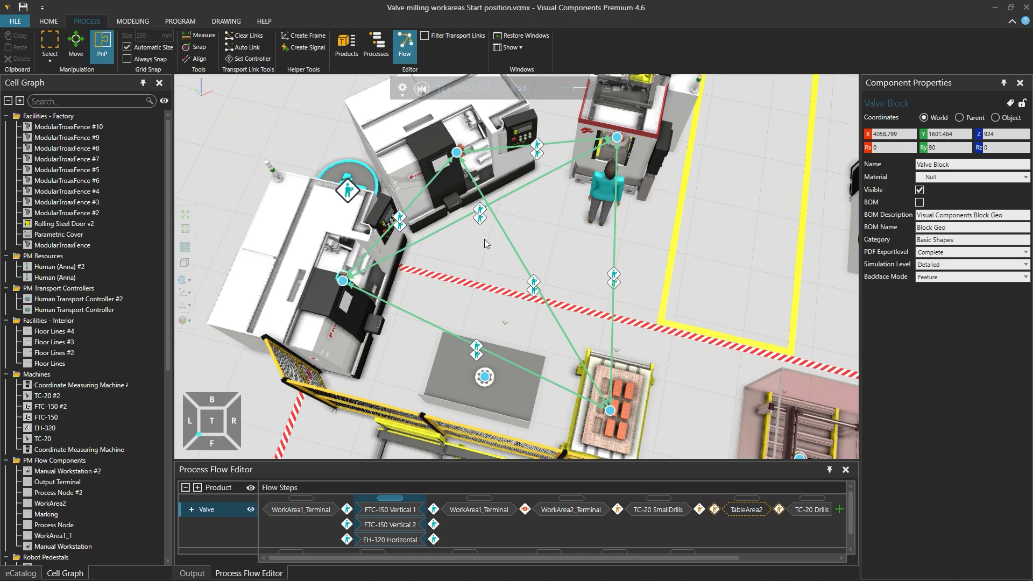
click(442, 89)
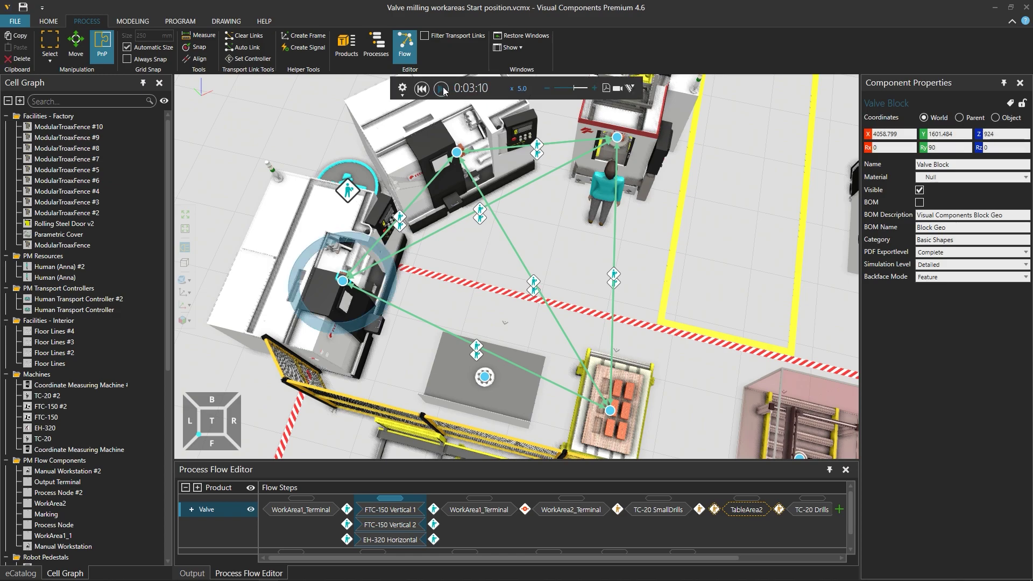
click(441, 90)
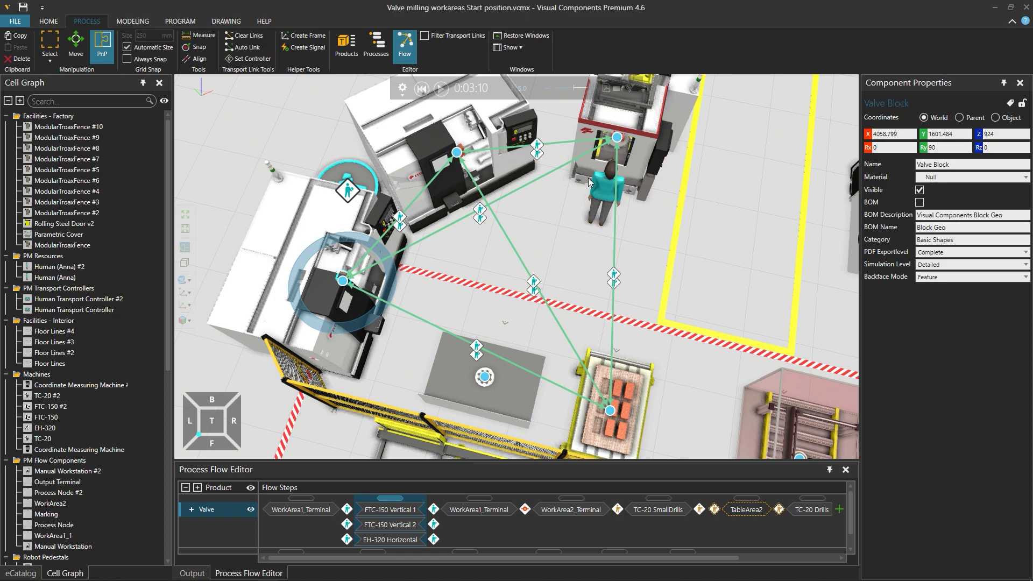
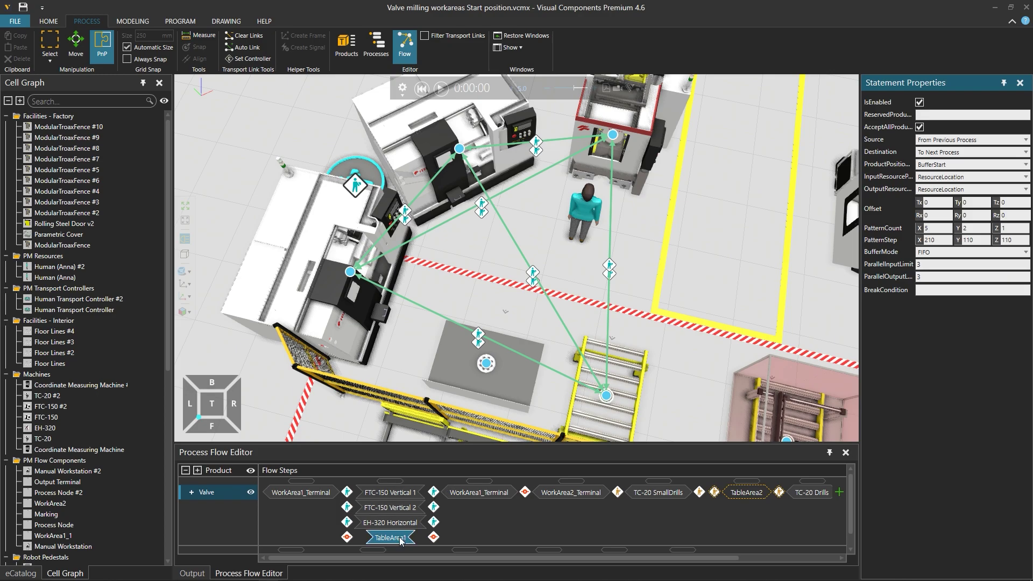
Make the TableArea1 process optional in the Valve flow's FTC-150/EH-320 step group.
click(496, 456)
click(559, 337)
click(501, 469)
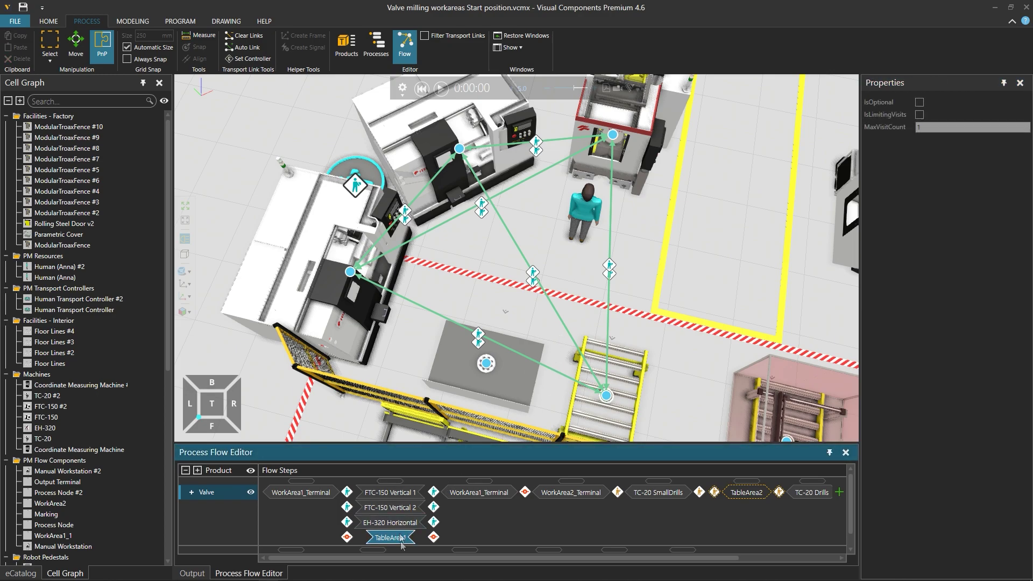
click(919, 102)
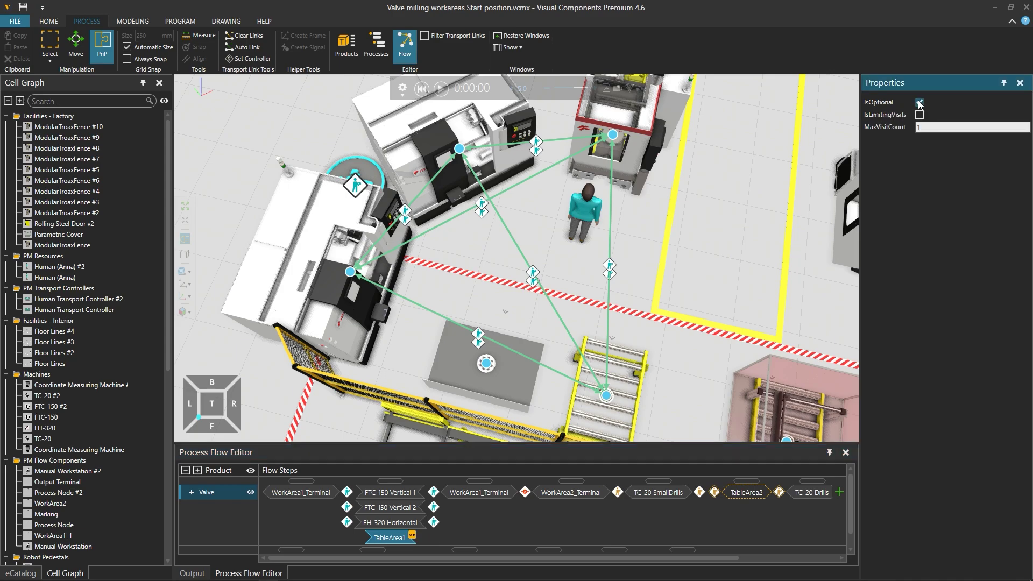
Create human transport links between TableArea1 and the FTC-150 Vertical 1, FTC-150 Vertical 2 and EH-320 Horizontal machines.
mouse_move(412, 538)
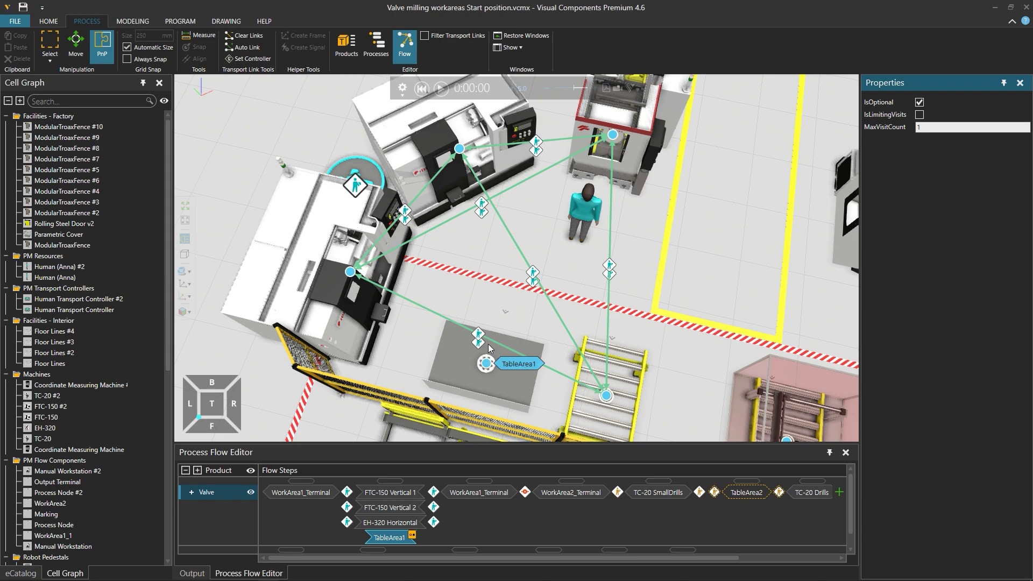
click(473, 315)
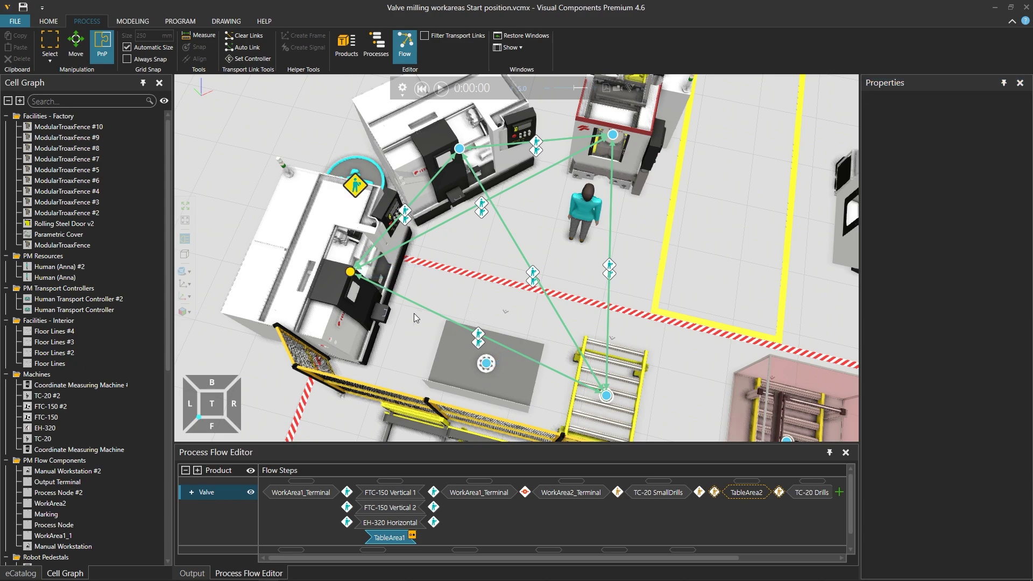
click(486, 364)
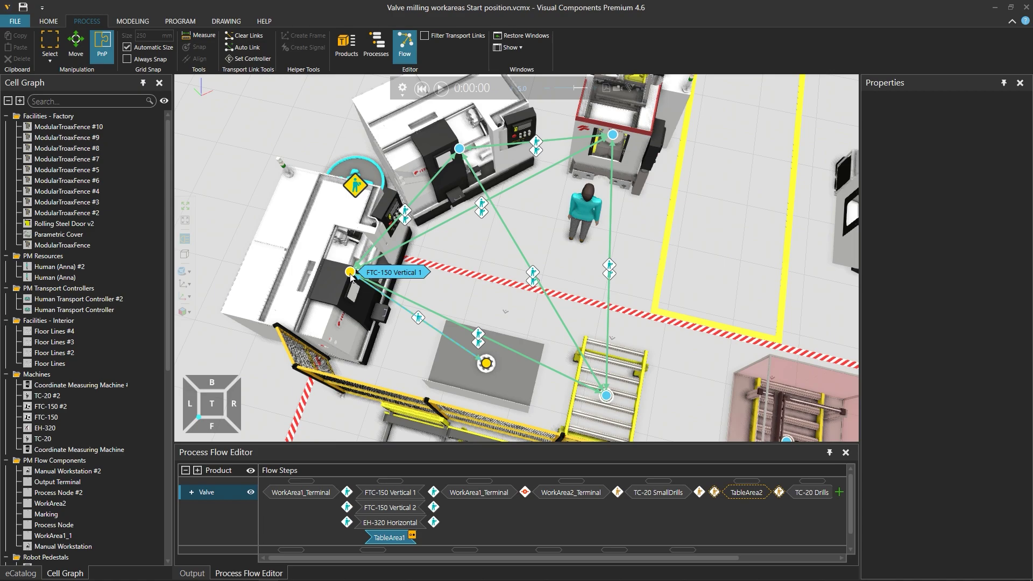
click(459, 151)
click(486, 363)
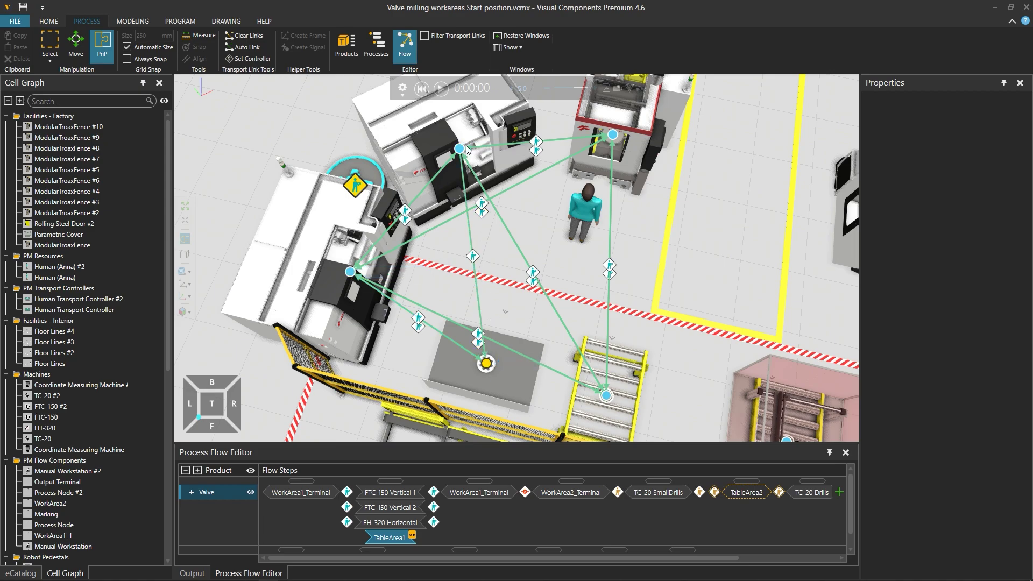
click(612, 136)
click(486, 364)
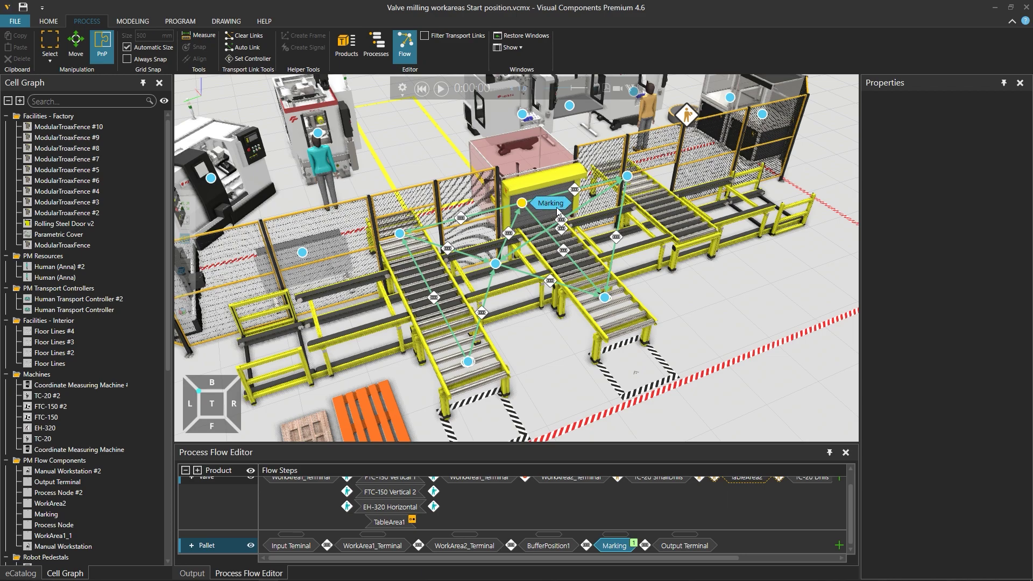
Add Marking steps before and after WorkArea1_Terminal in the Pallet flow and make both of their step groups optional.
mouse_move(425, 417)
mouse_down()
mouse_move(328, 545)
mouse_move(356, 537)
mouse_move(334, 546)
mouse_up()
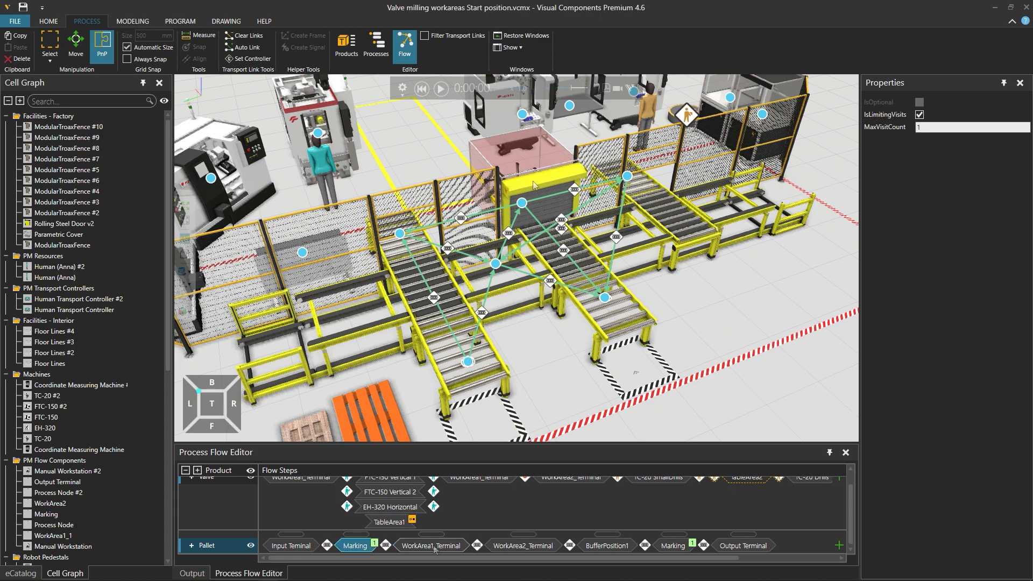
mouse_move(550, 207)
mouse_down()
mouse_move(527, 490)
mouse_move(477, 549)
mouse_move(488, 561)
mouse_move(488, 544)
mouse_up()
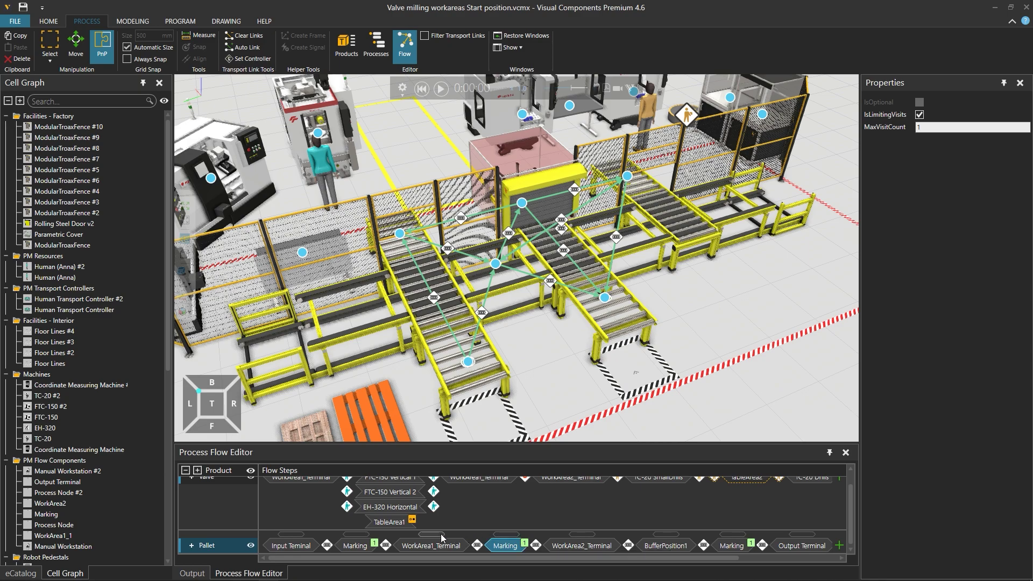
click(355, 535)
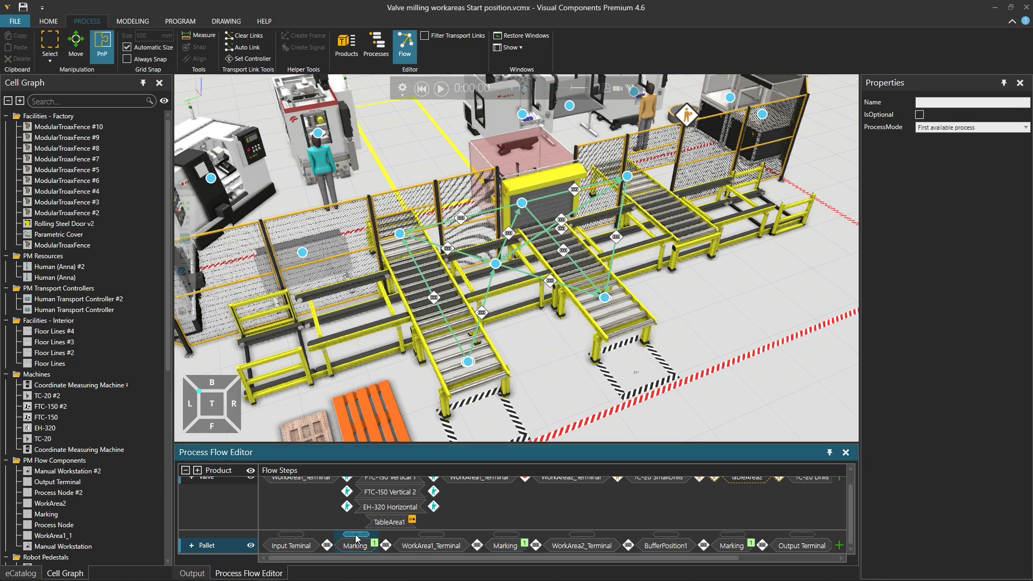
click(919, 114)
click(522, 532)
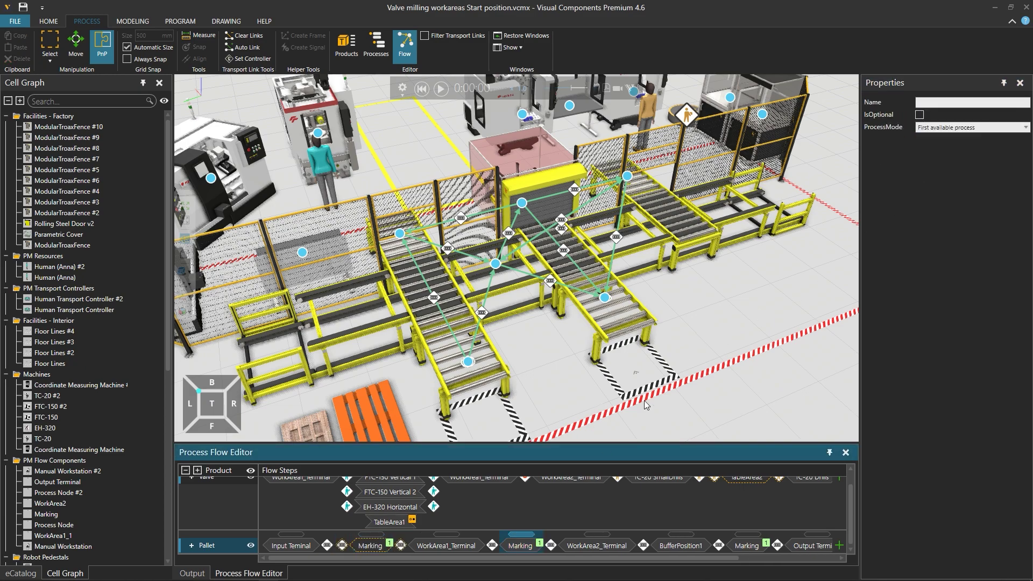
click(920, 115)
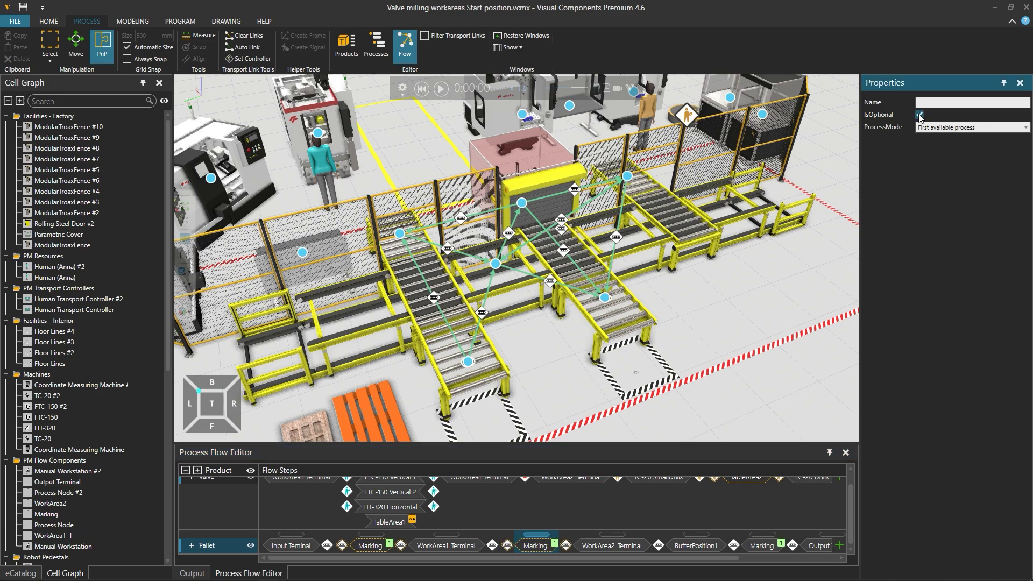
Set the simulation speed to 5 and run the simulation to check how pallets use the optional Marking steps.
drag(537, 90, 511, 87)
text(5)
key(Return)
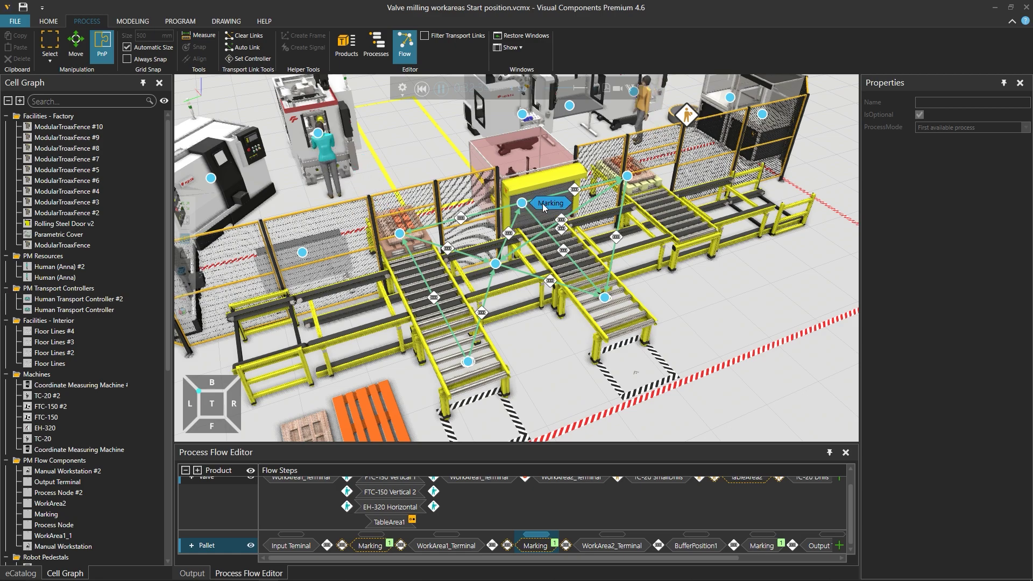
click(379, 535)
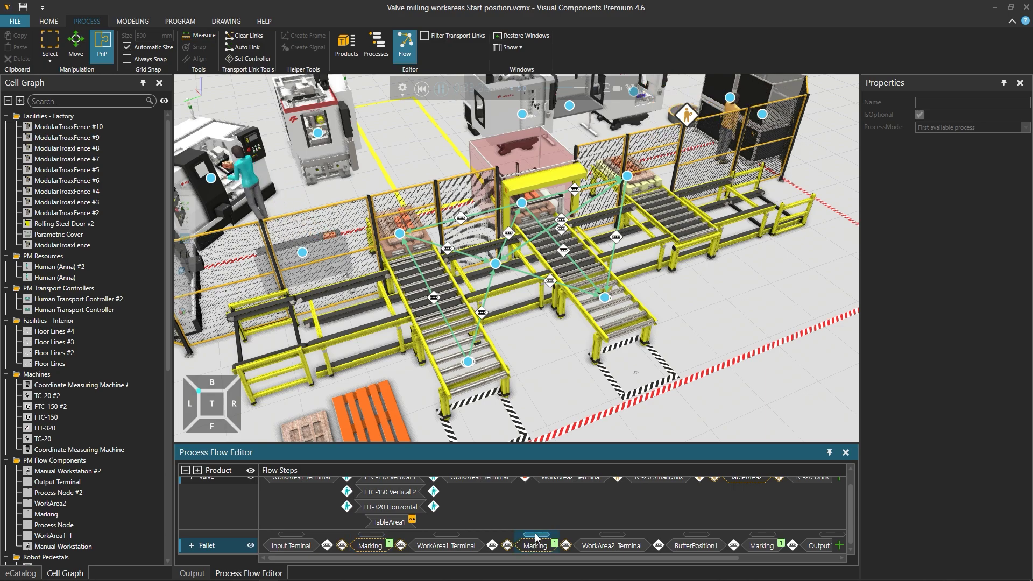
Review the Pallet flow's step groups from the first optional Marking to the final Marking while the simulation runs, comparing them with pallet movement.
click(768, 539)
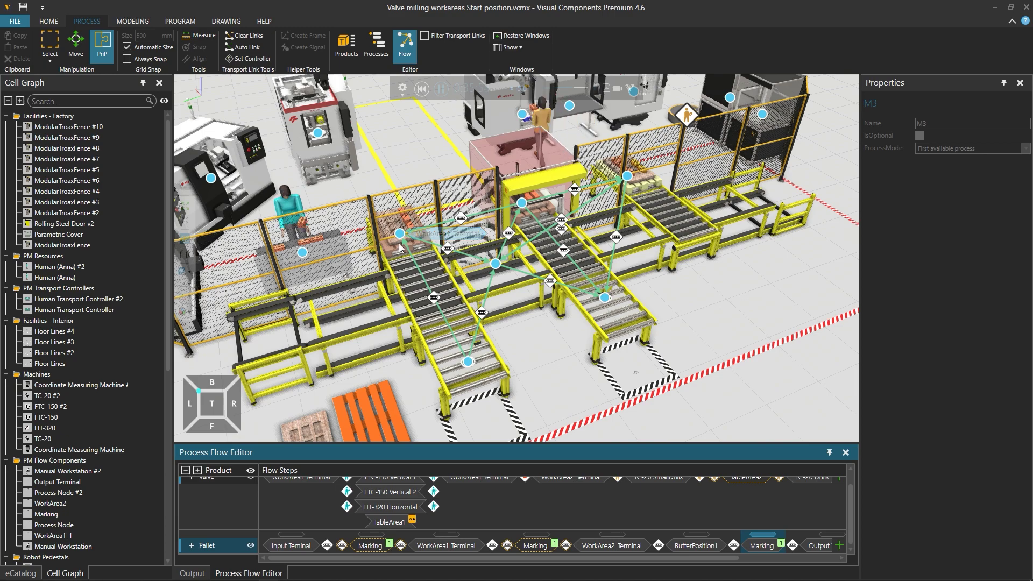
click(369, 542)
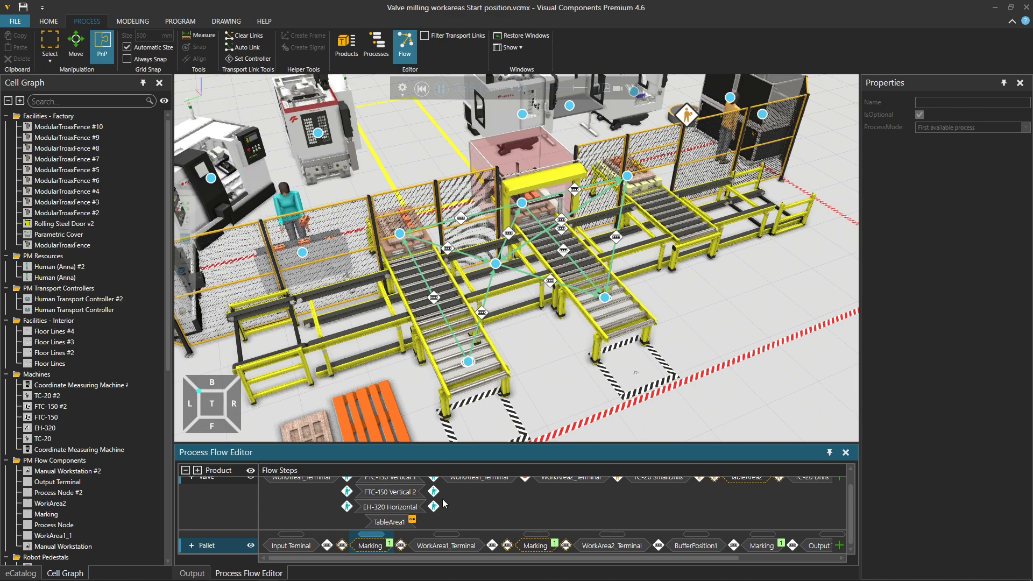
click(452, 540)
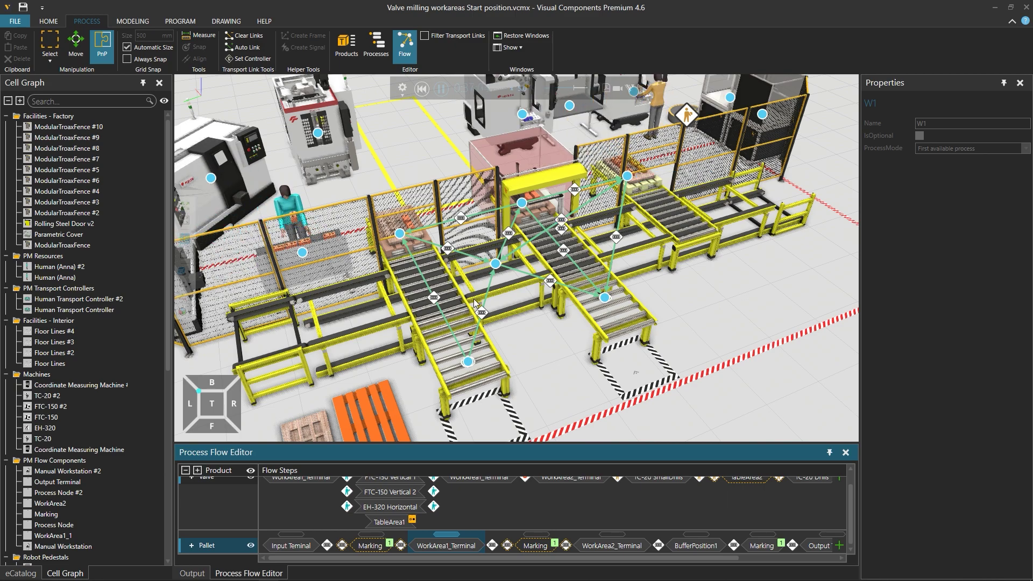
click(544, 535)
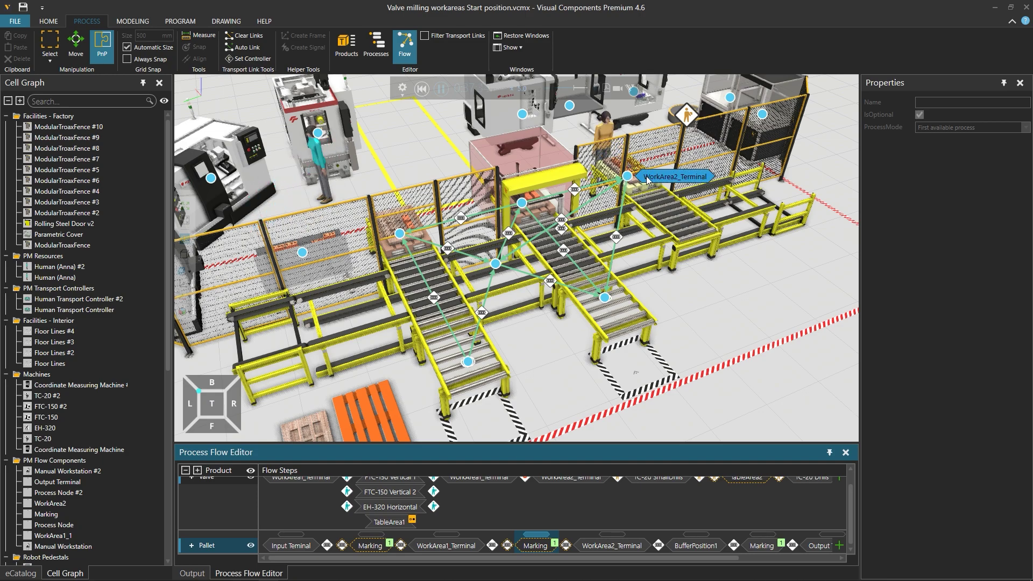
click(613, 535)
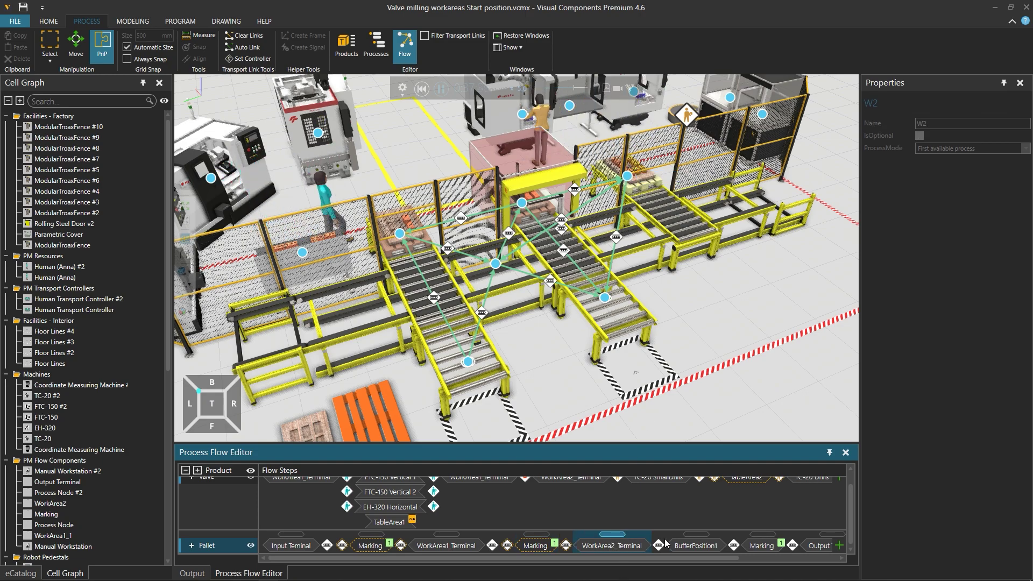
click(760, 536)
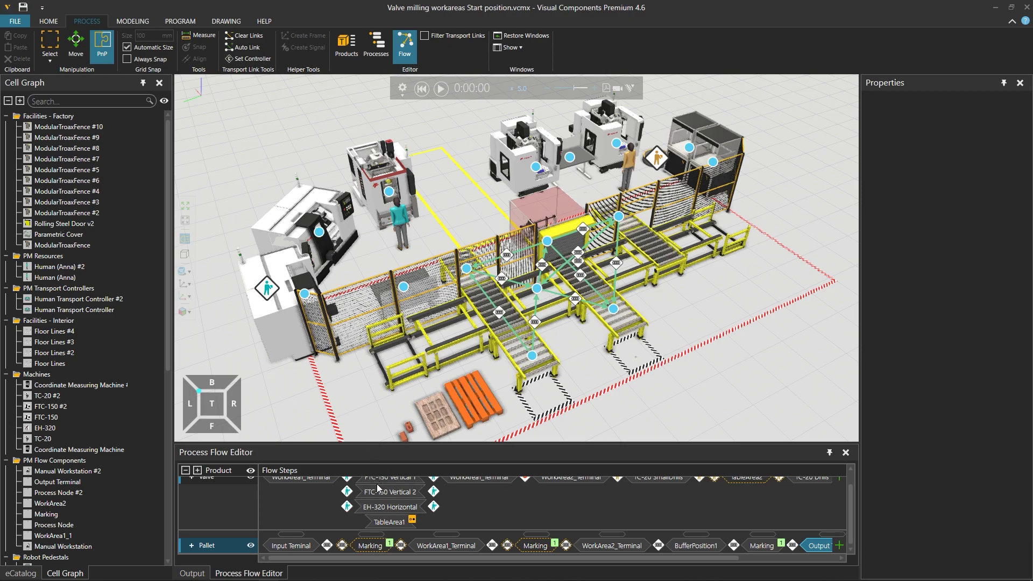
Show the saved View4, run the simulation to check how valves pass through the TC-20 SmallDrills and TC-20 Drills processes, and reset it.
scroll(347, 491, up, 1)
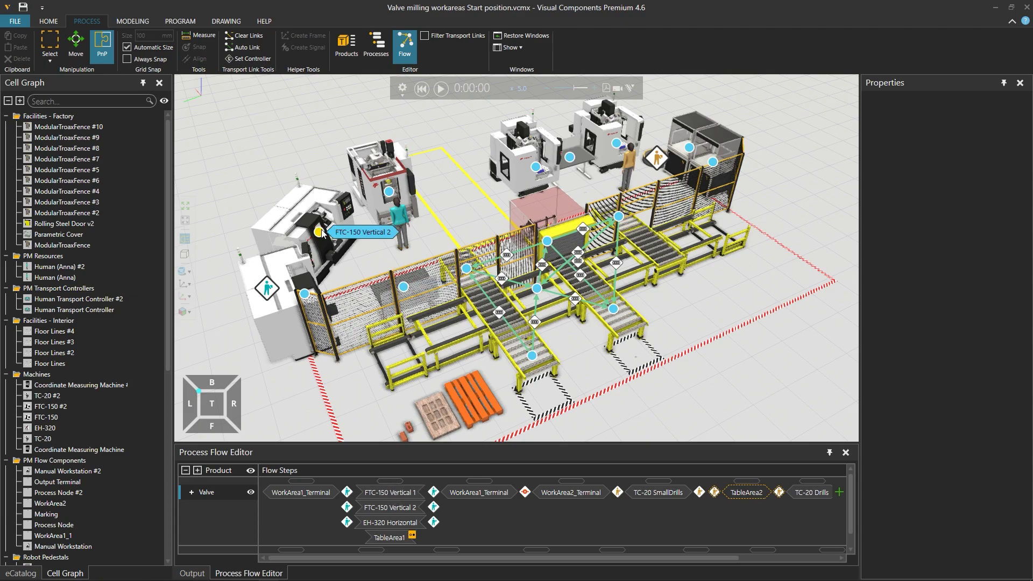
click(189, 313)
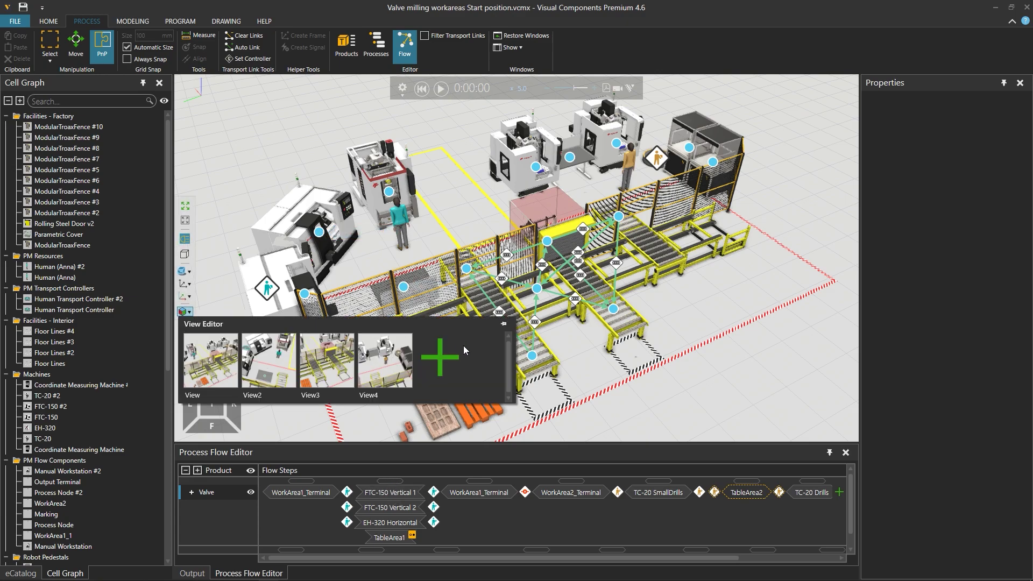
click(381, 359)
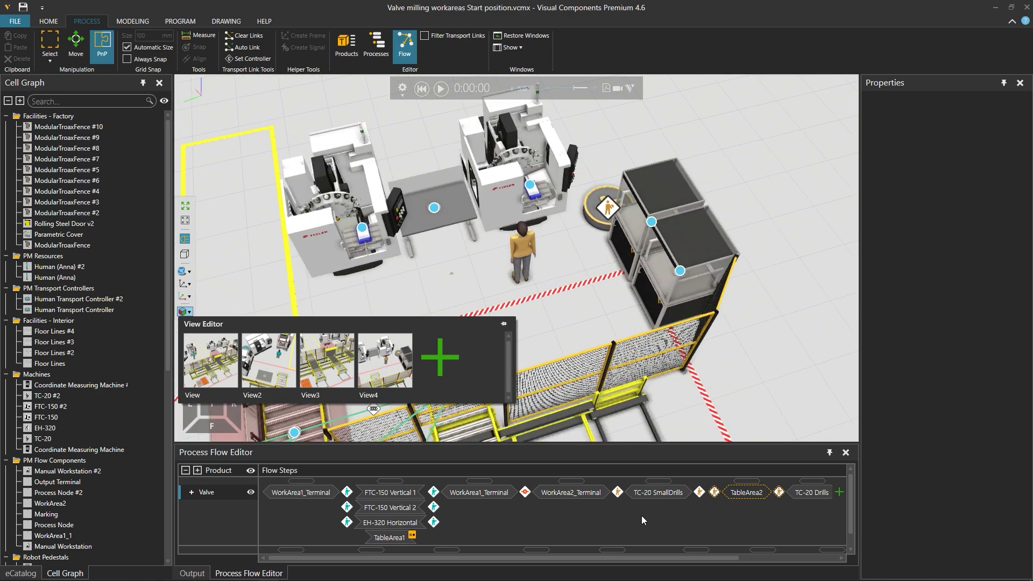
drag(632, 561, 710, 557)
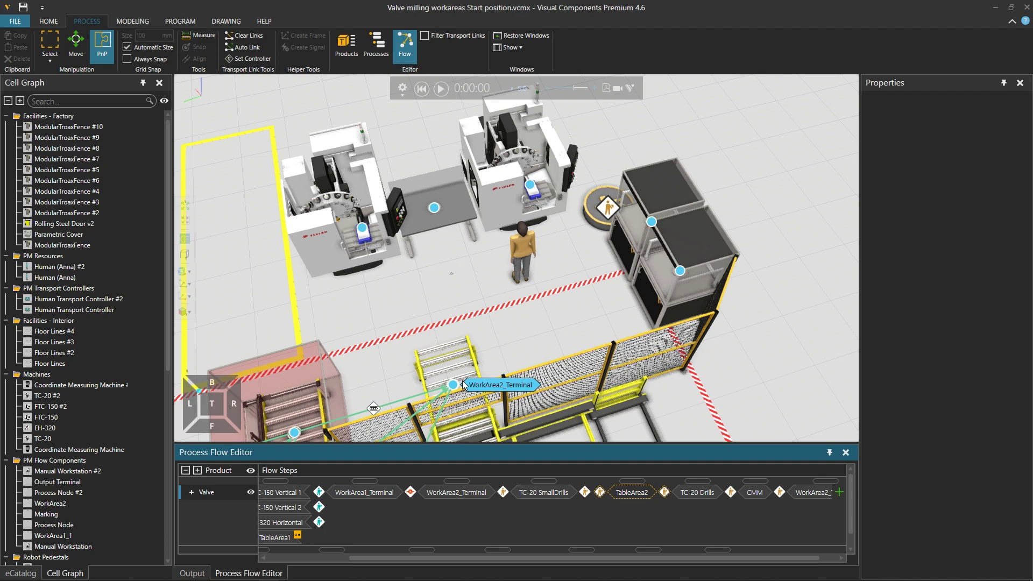
click(441, 89)
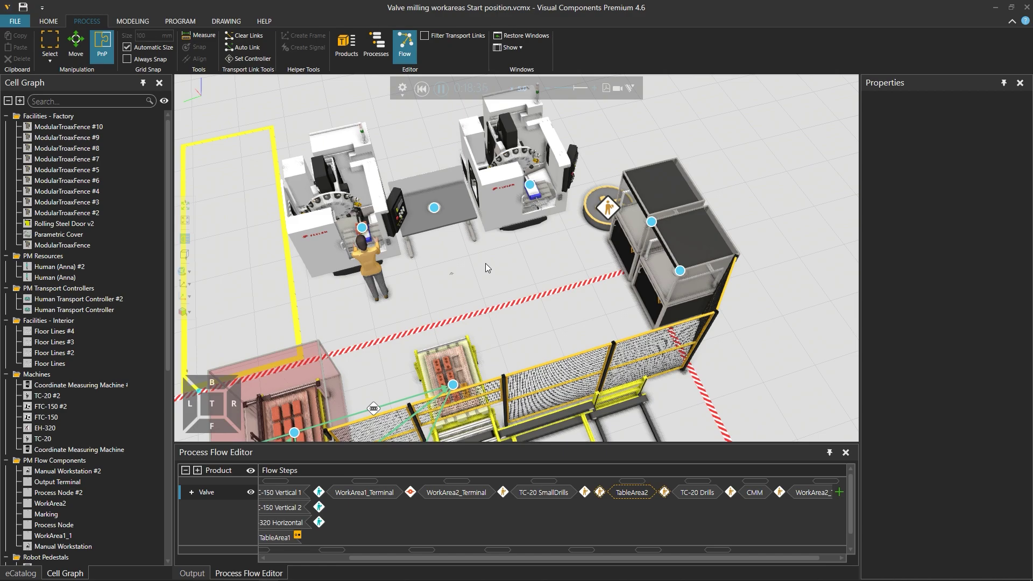
click(423, 89)
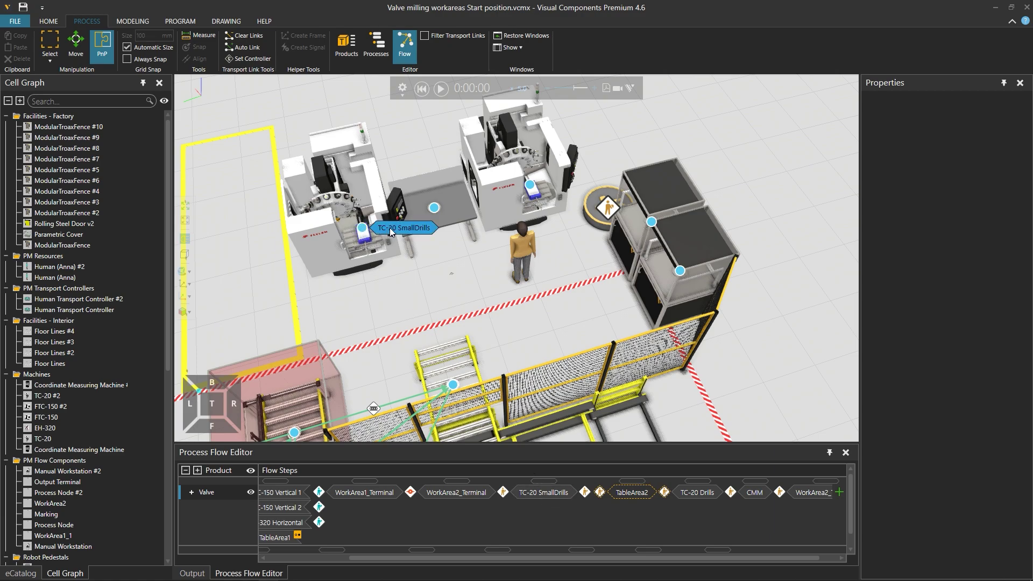
Add each TC-20 process as an alternative in the other's Valve step group and enable visit limiting for TC-20 SmallDrills and TC-20 Drills.
drag(391, 231, 700, 505)
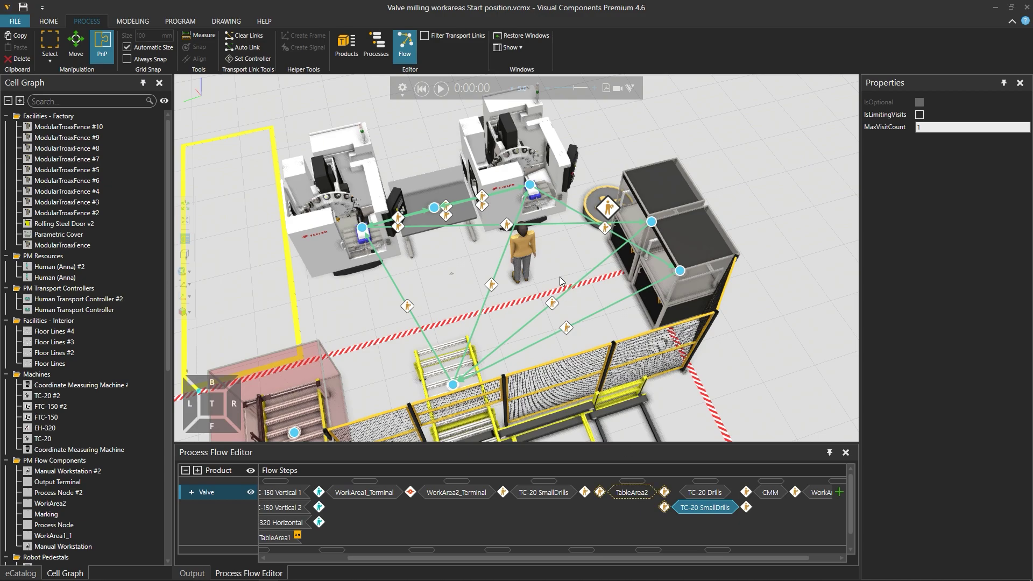
drag(540, 327, 549, 504)
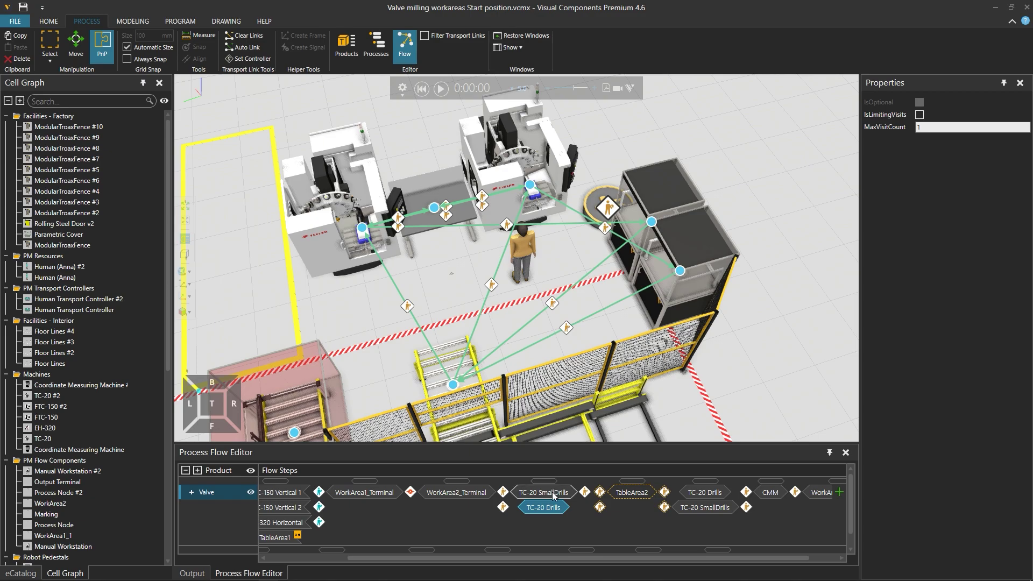
click(551, 492)
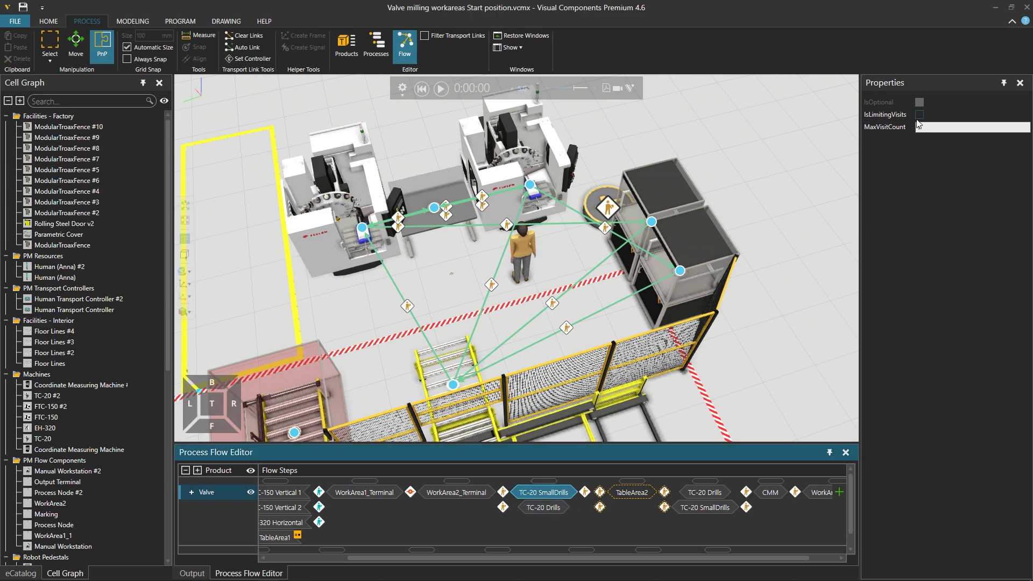
click(919, 114)
click(551, 510)
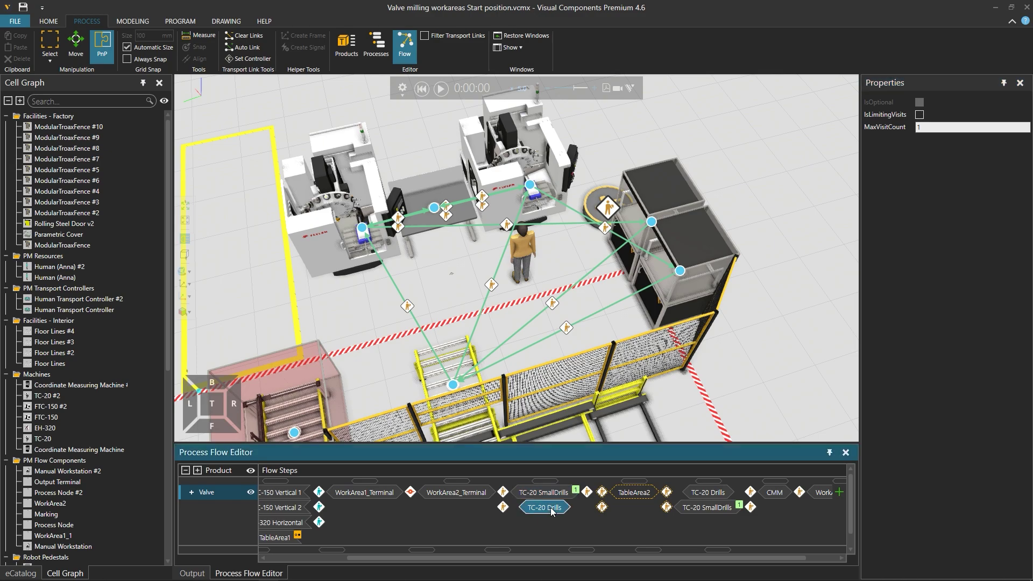
click(919, 115)
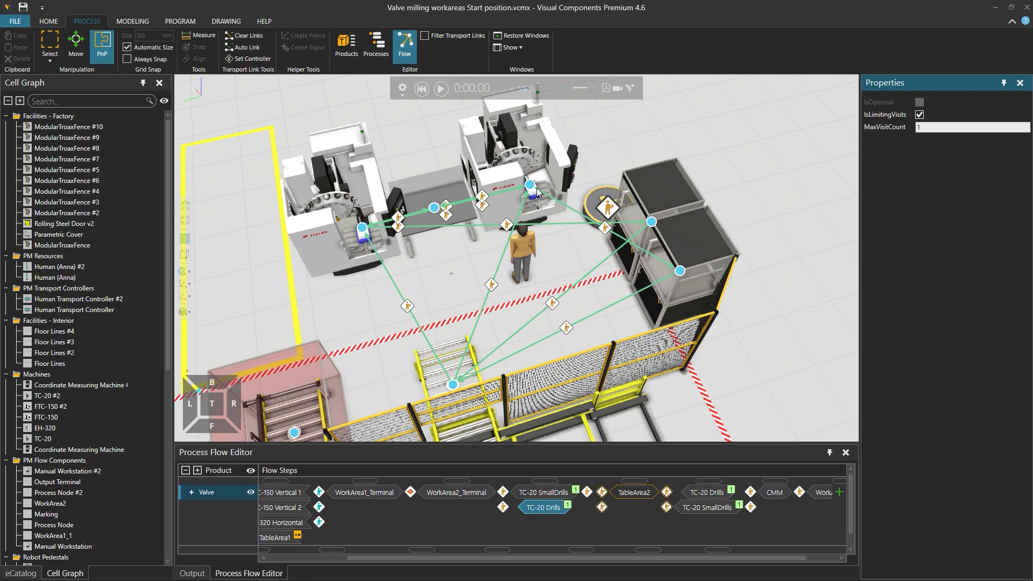
Run the simulation and examine the valve on the WorkArea2 pallet and how valves use the visit-limited TC-20 SmallDrills and TC-20 Drills steps.
click(440, 89)
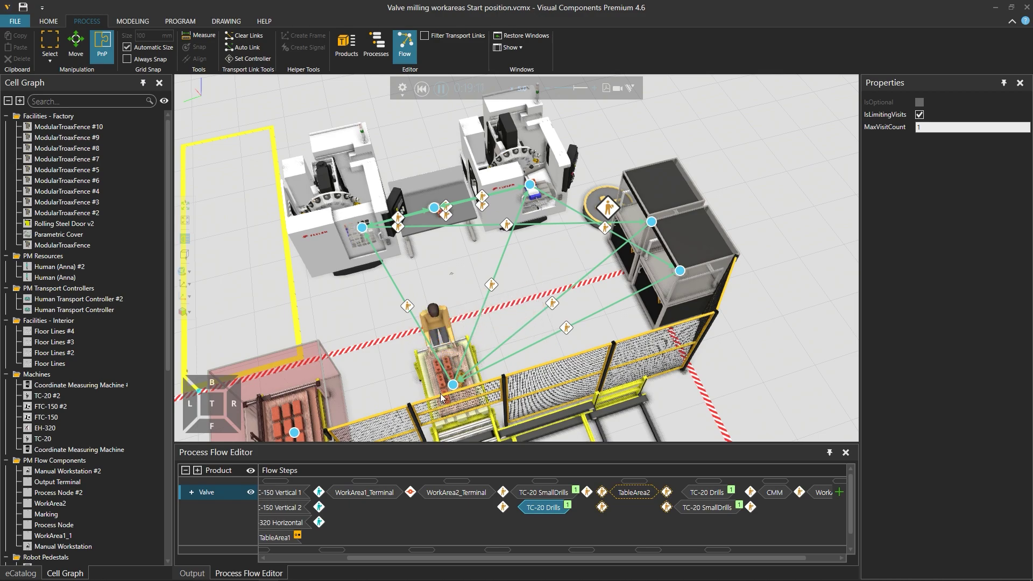
scroll(450, 398, up, 3)
scroll(450, 398, up, 5)
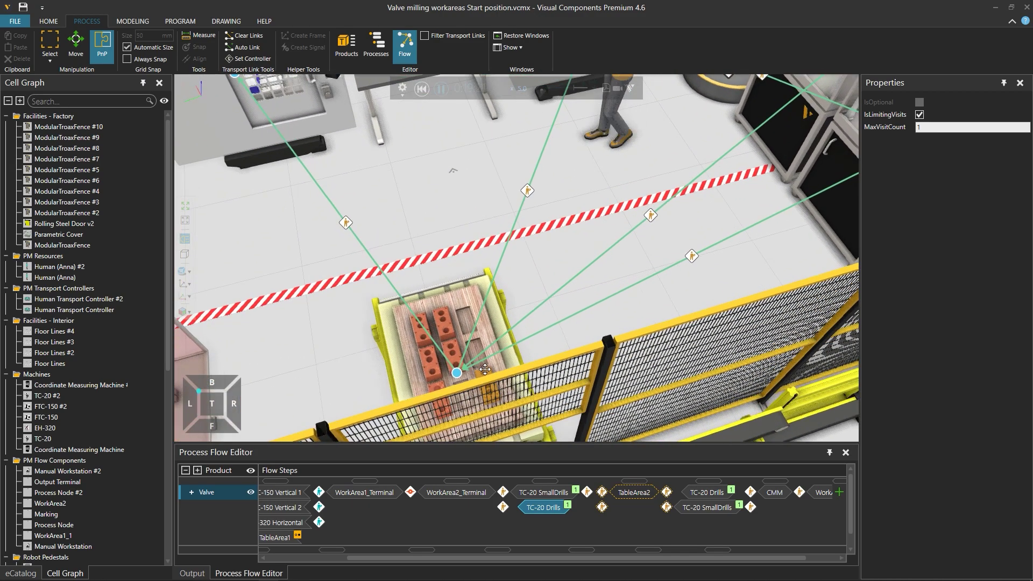
click(490, 373)
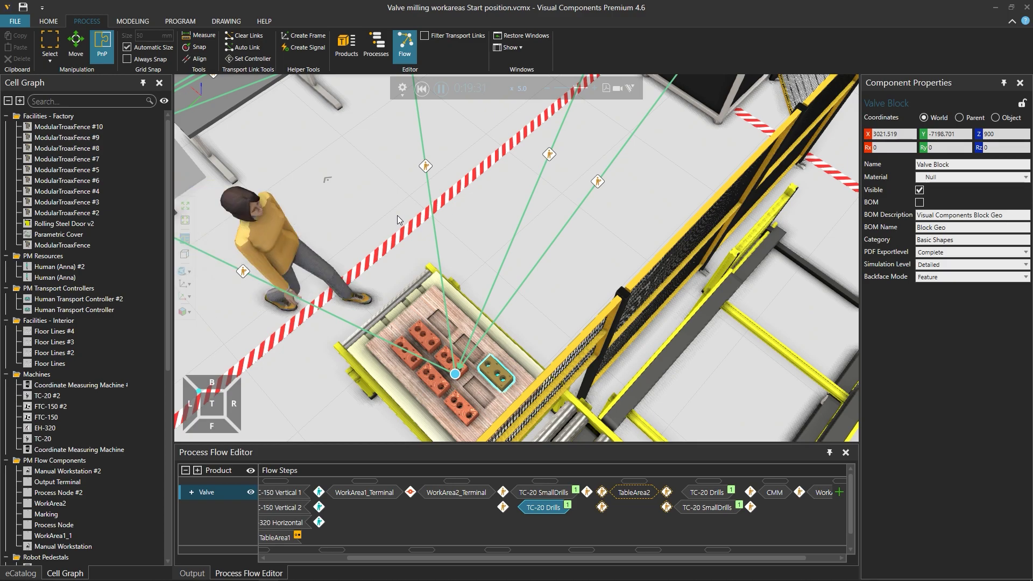
scroll(425, 240, down, 3)
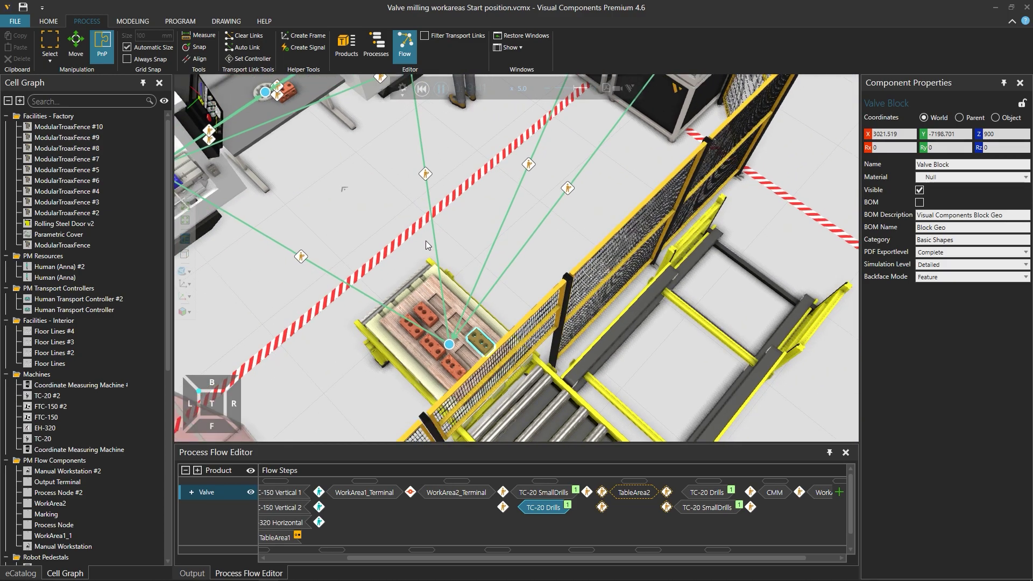
scroll(429, 243, down, 3)
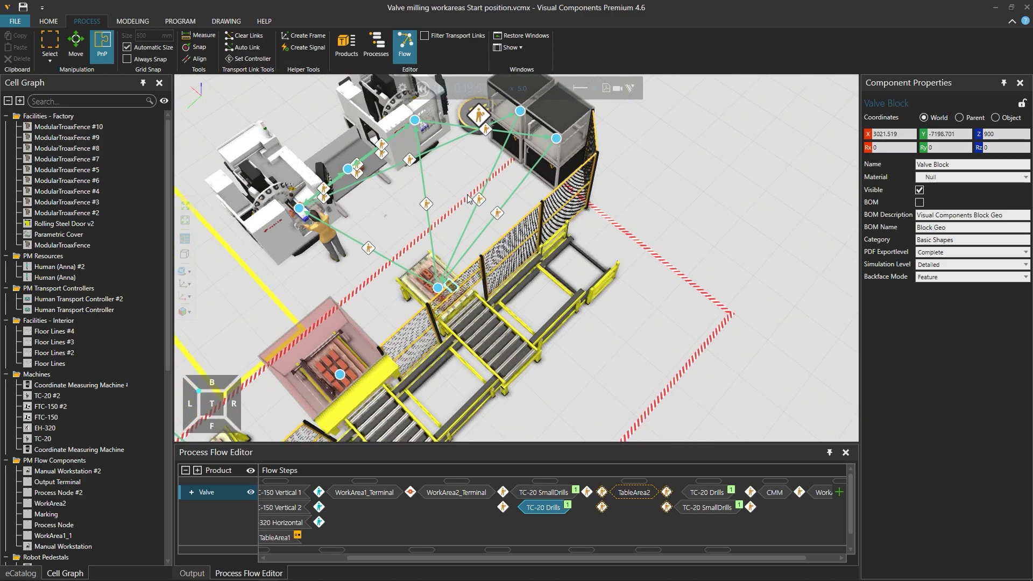
middle_drag(454, 197, 484, 219)
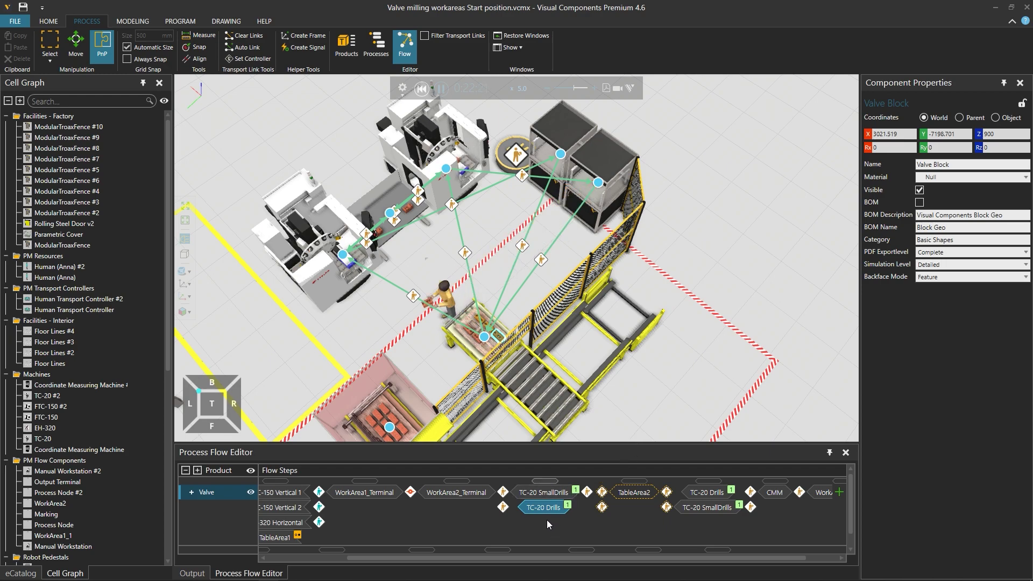
click(544, 492)
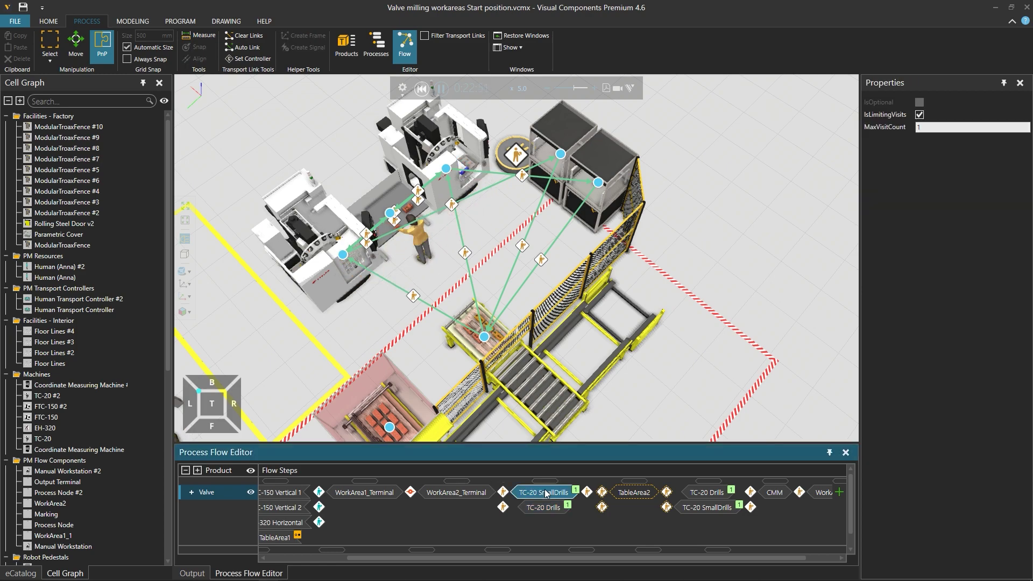
click(718, 507)
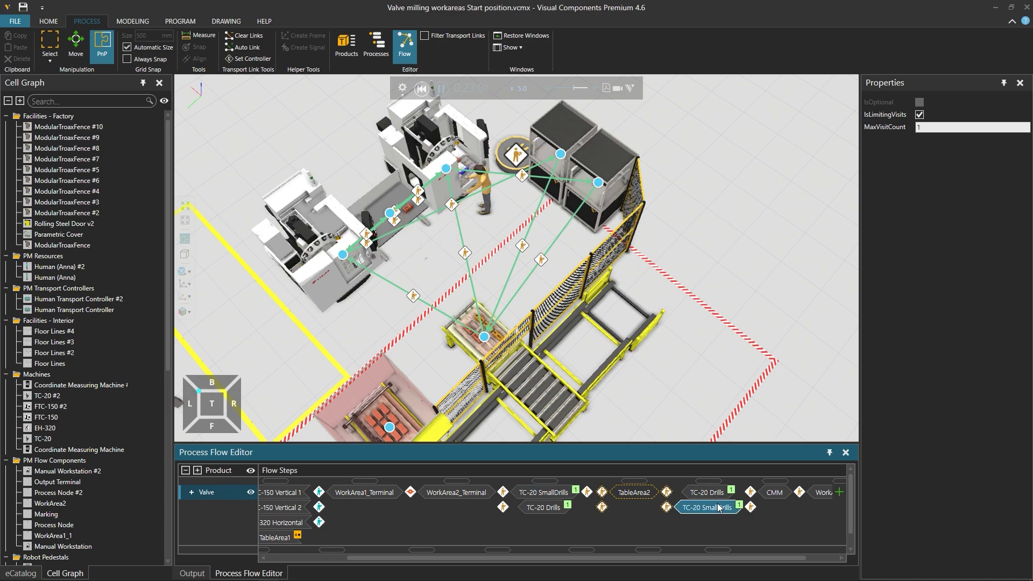